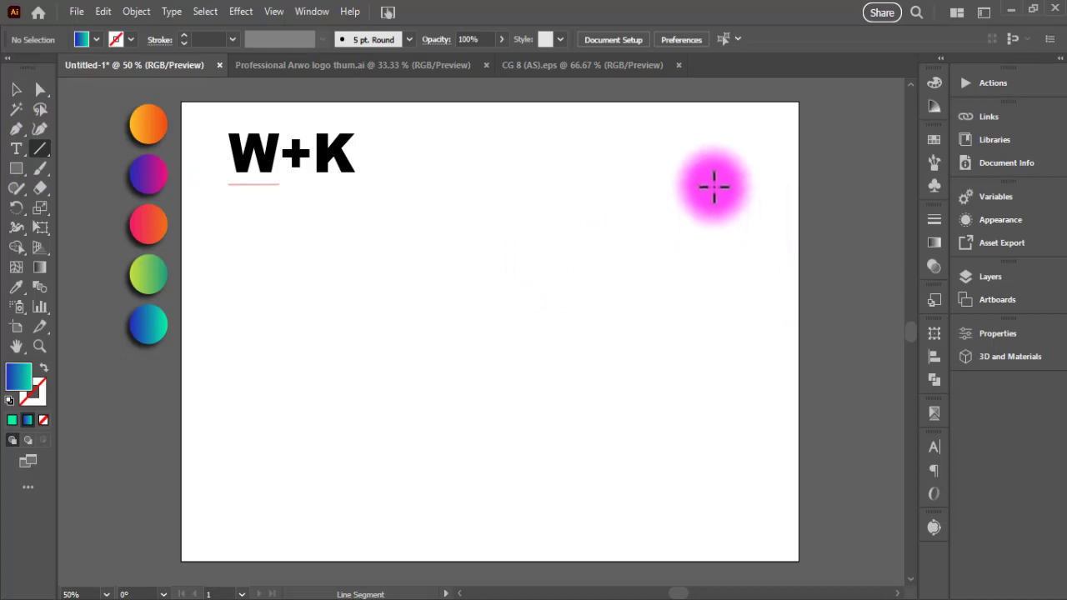
# - Draw a vertical line on the artboard's right side with a black 1 pt stroke
pyautogui.moveTo(709, 173); pyautogui.dragTo(710, 487)
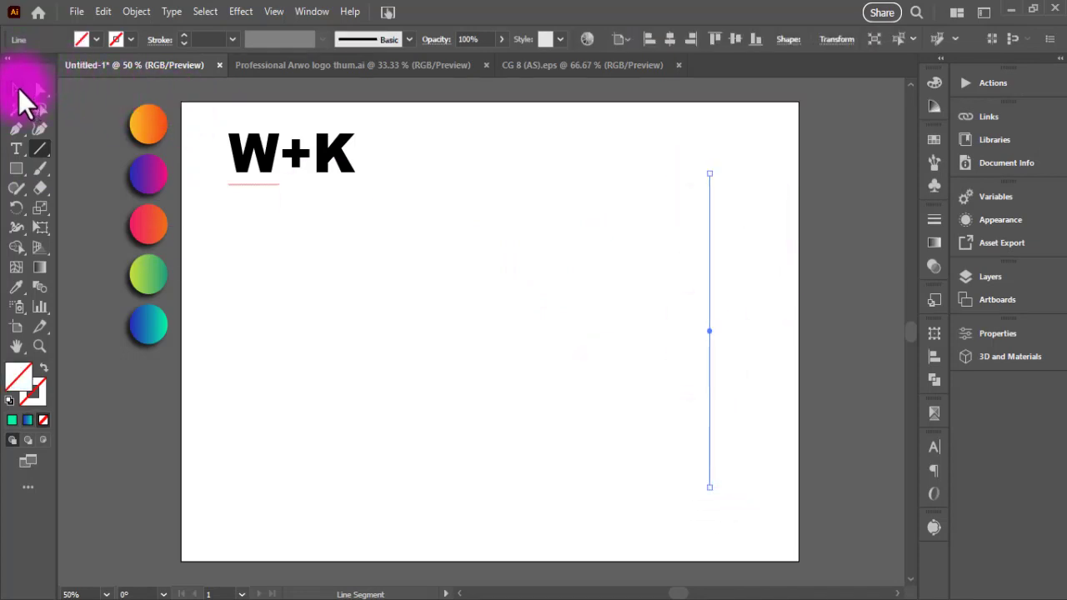
pyautogui.click(81, 41)
pyautogui.click(50, 79)
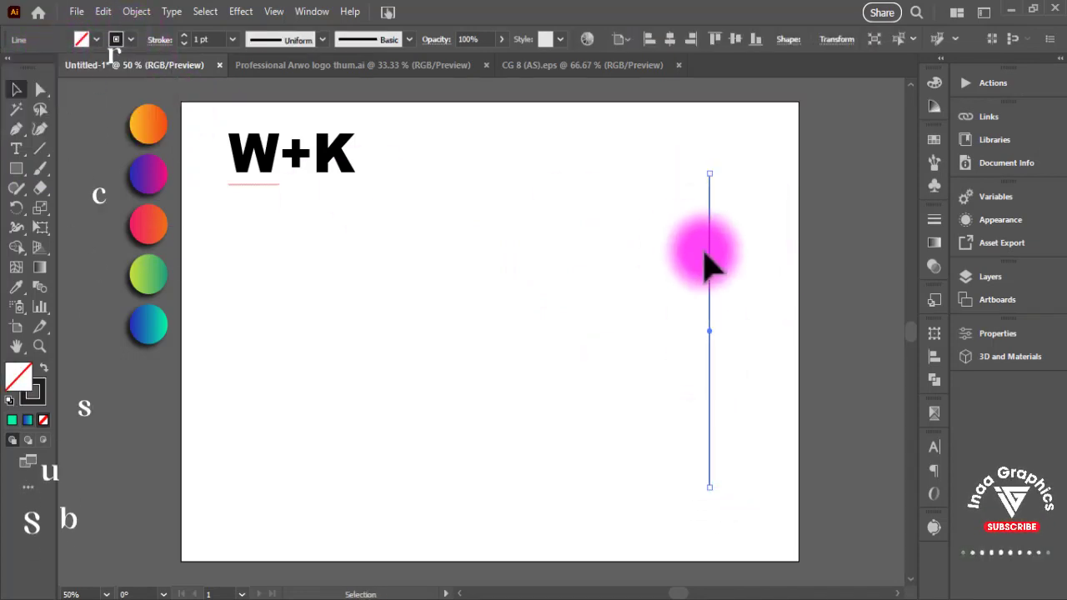
# - Duplicate the line into an evenly spaced row, select them all and stretch them taller
pyautogui.moveTo(708, 265); pyautogui.dragTo(689, 265)
pyautogui.click(805, 388)
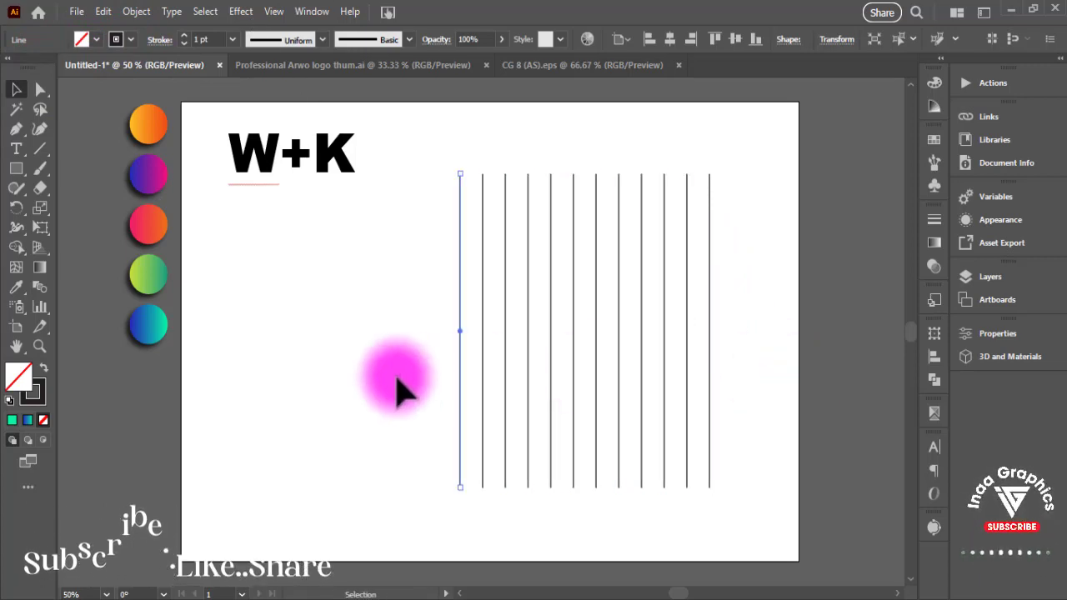
pyautogui.moveTo(405, 387); pyautogui.dragTo(717, 500)
pyautogui.moveTo(589, 487); pyautogui.dragTo(592, 529)
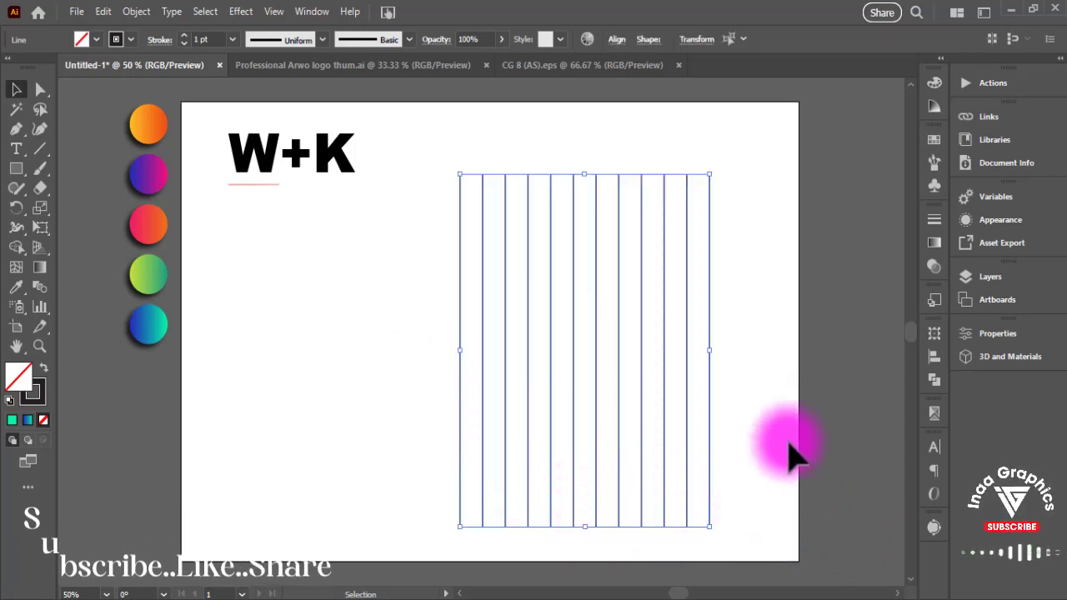
pyautogui.click(16, 167)
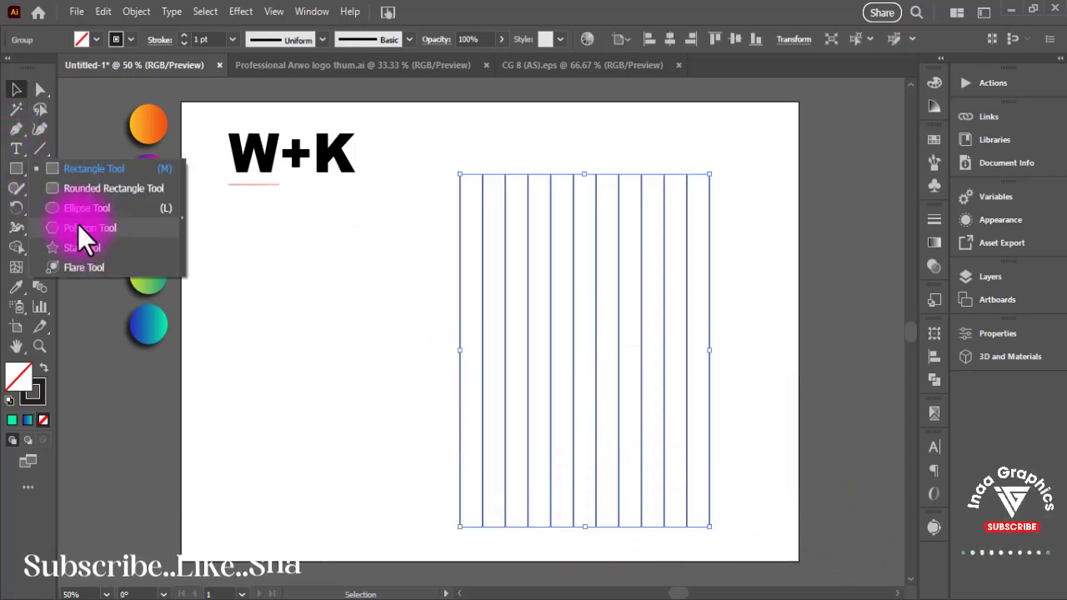
# - Draw a hexagon left of the lines and rotate it so a point faces up
pyautogui.click(87, 228)
pyautogui.moveTo(369, 304); pyautogui.dragTo(444, 360)
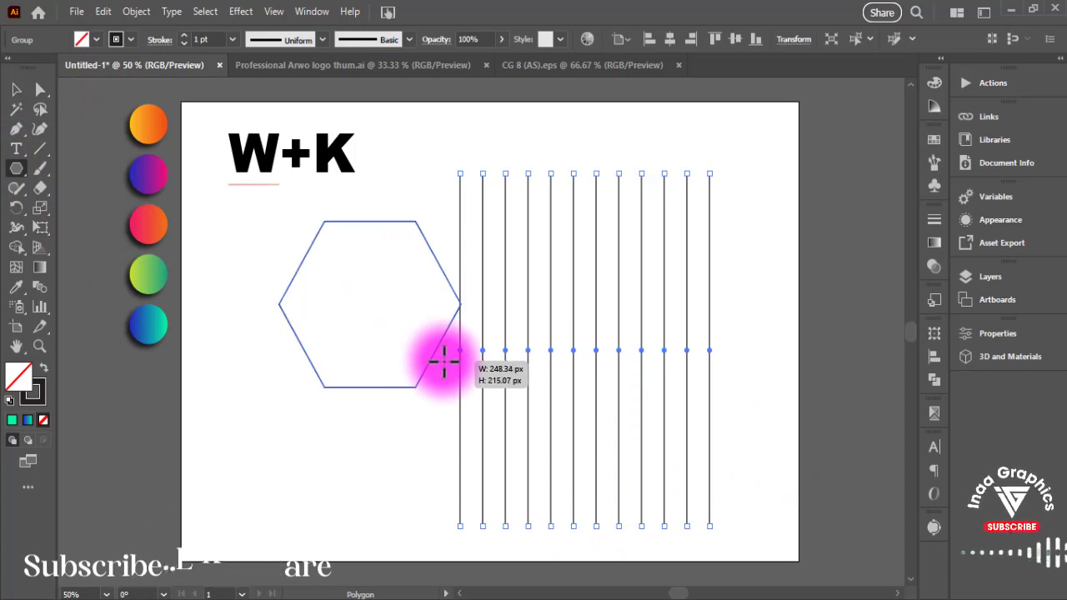
pyautogui.click(16, 89)
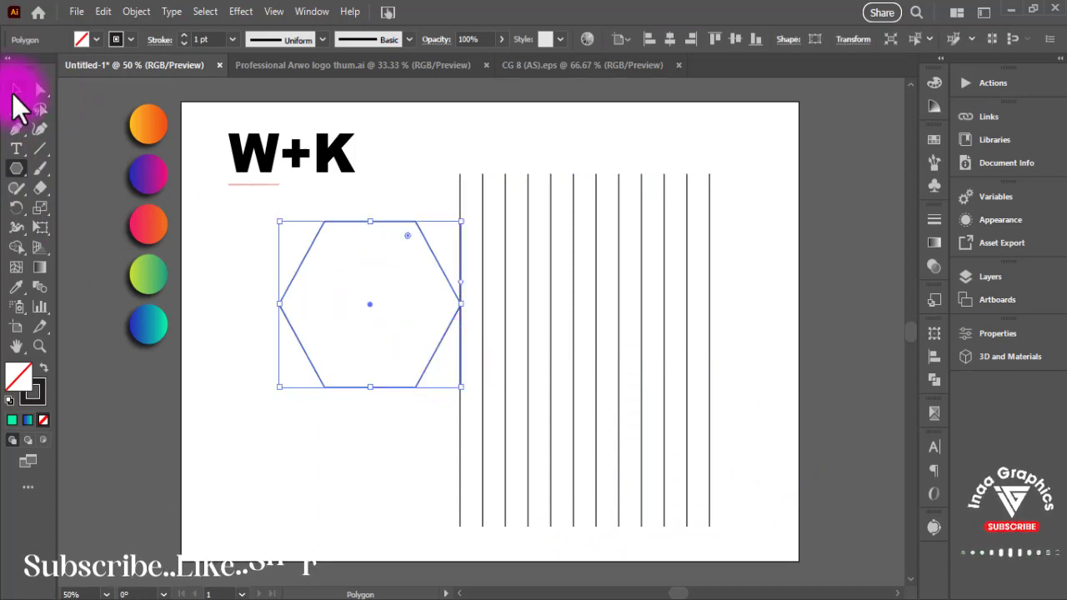
pyautogui.click(834, 40)
pyautogui.click(750, 109)
pyautogui.click(762, 179)
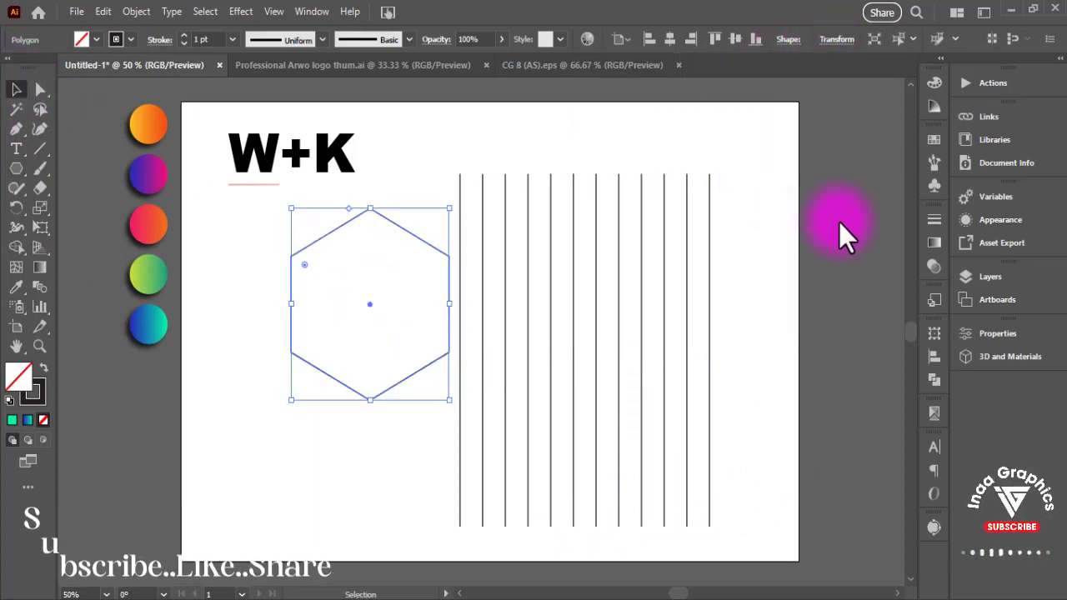
# - Centre the hexagon horizontally and vertically on the line group as the key object
pyautogui.moveTo(409, 292); pyautogui.dragTo(659, 329)
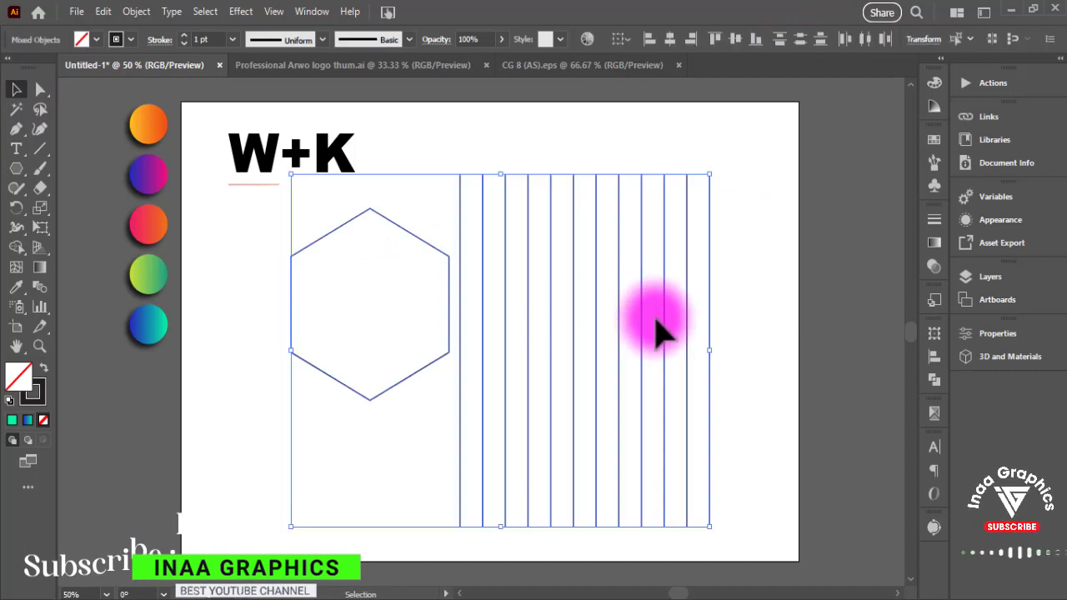
pyautogui.click(602, 253)
pyautogui.click(736, 39)
pyautogui.click(608, 310)
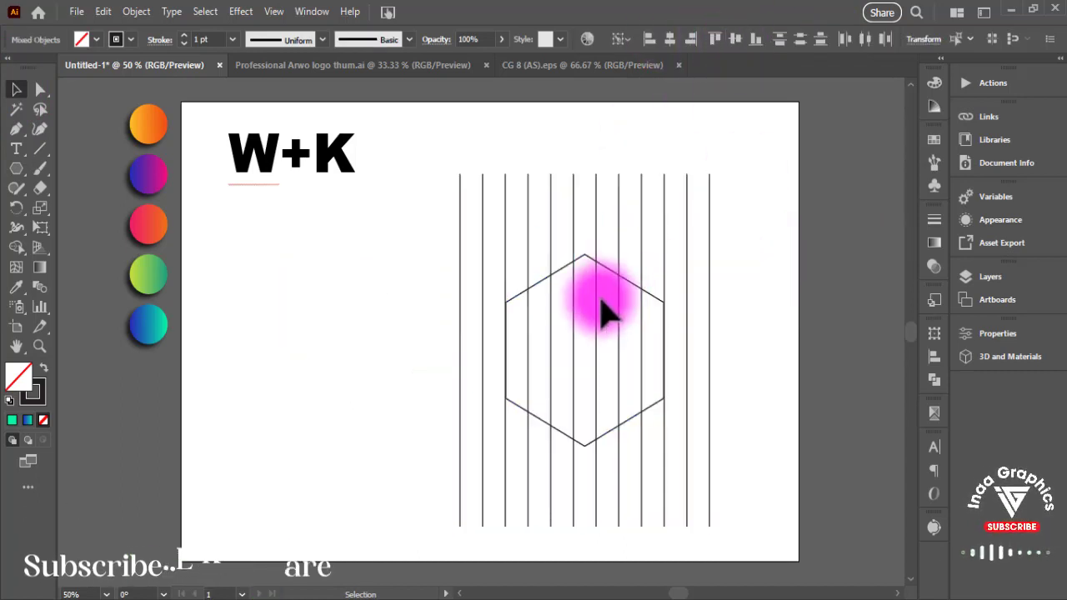
pyautogui.rightClick(658, 309)
pyautogui.click(400, 298)
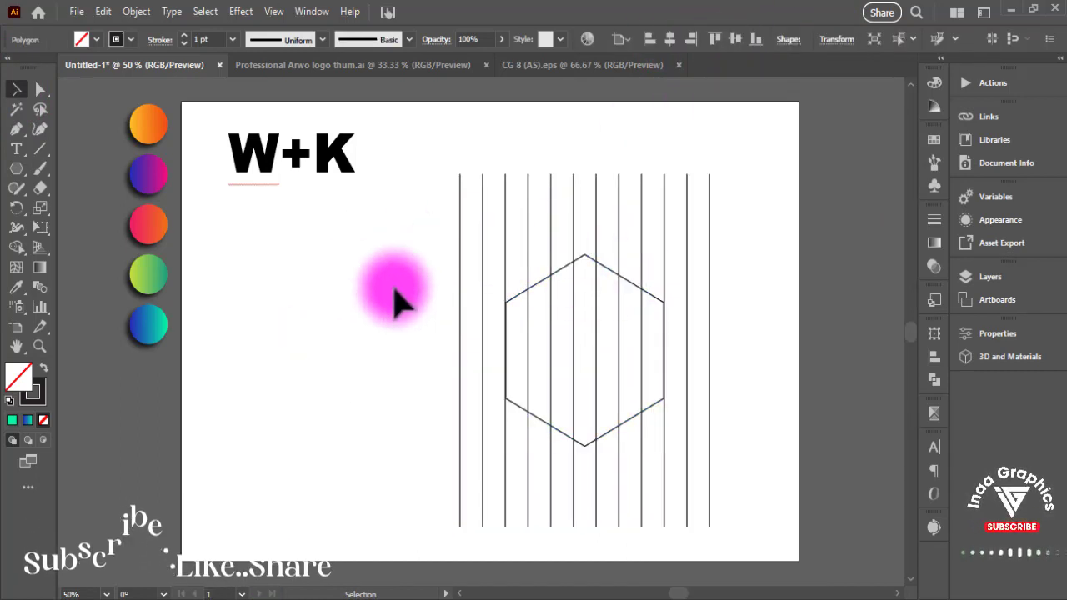
# - Scale the hexagon up until it spans the full width of the lines
pyautogui.click(659, 265)
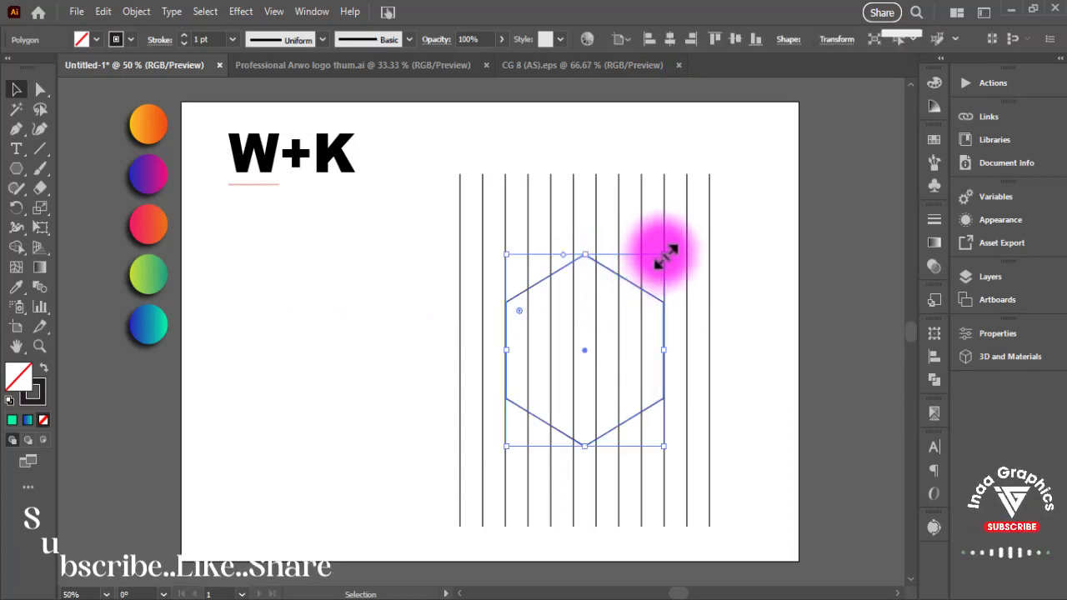
pyautogui.moveTo(666, 257); pyautogui.dragTo(715, 203)
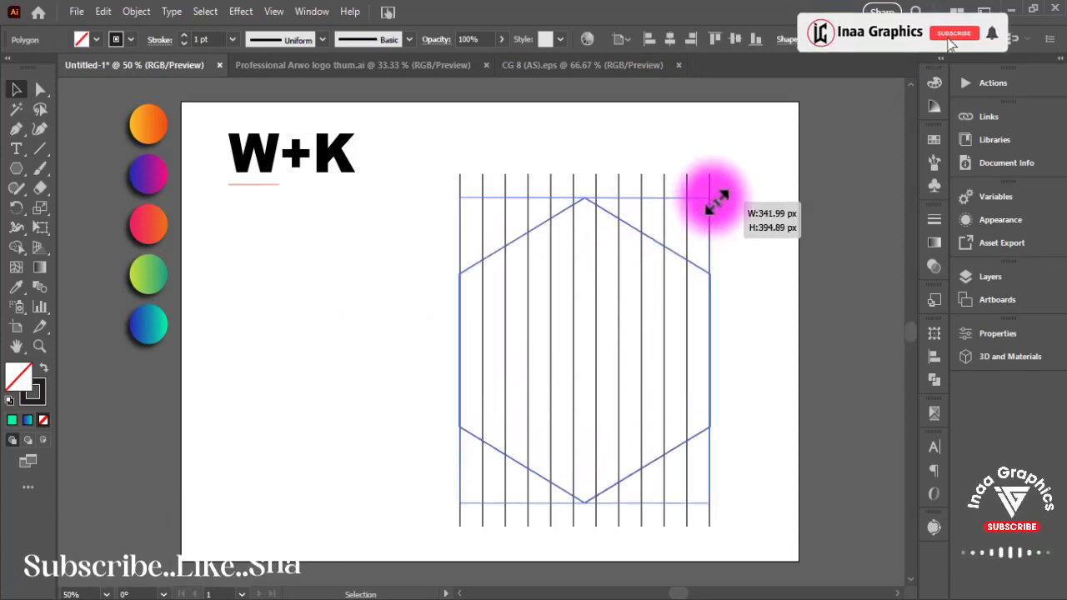
pyautogui.click(788, 262)
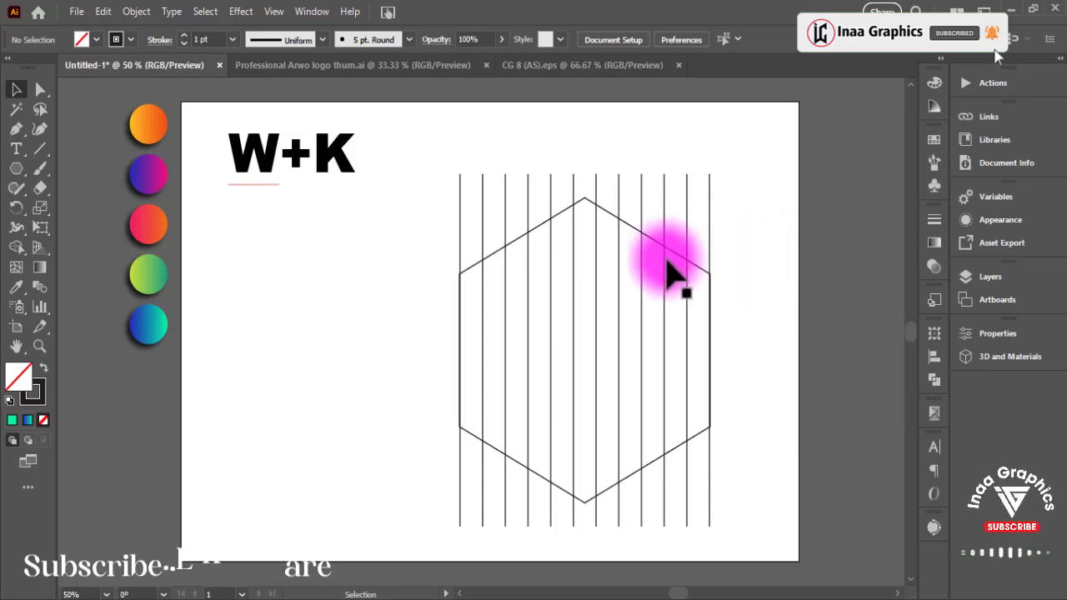
pyautogui.click(707, 268)
pyautogui.moveTo(713, 200); pyautogui.dragTo(715, 209)
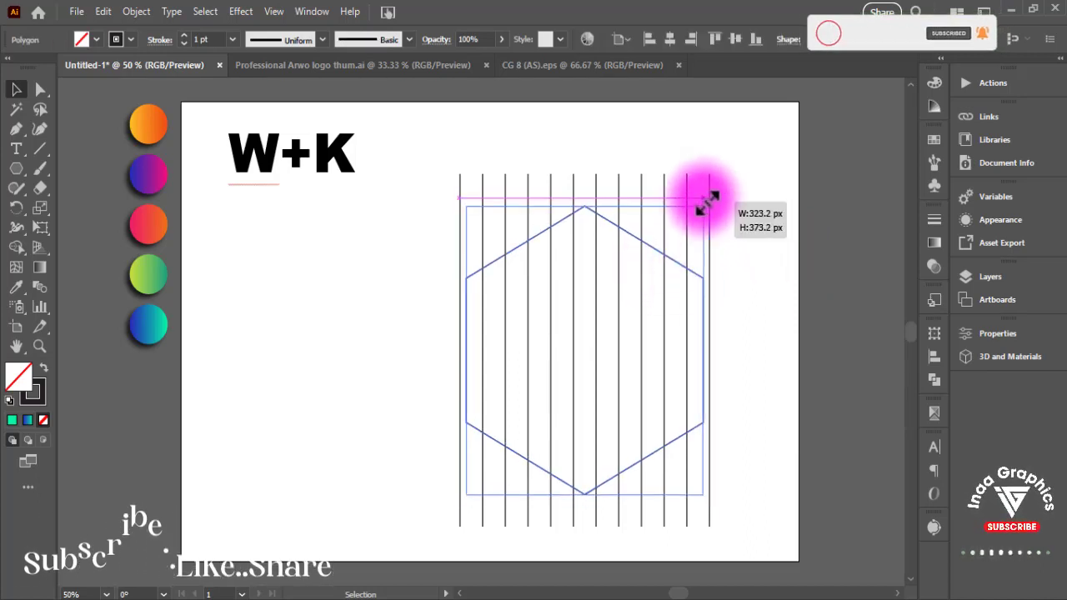
pyautogui.click(767, 196)
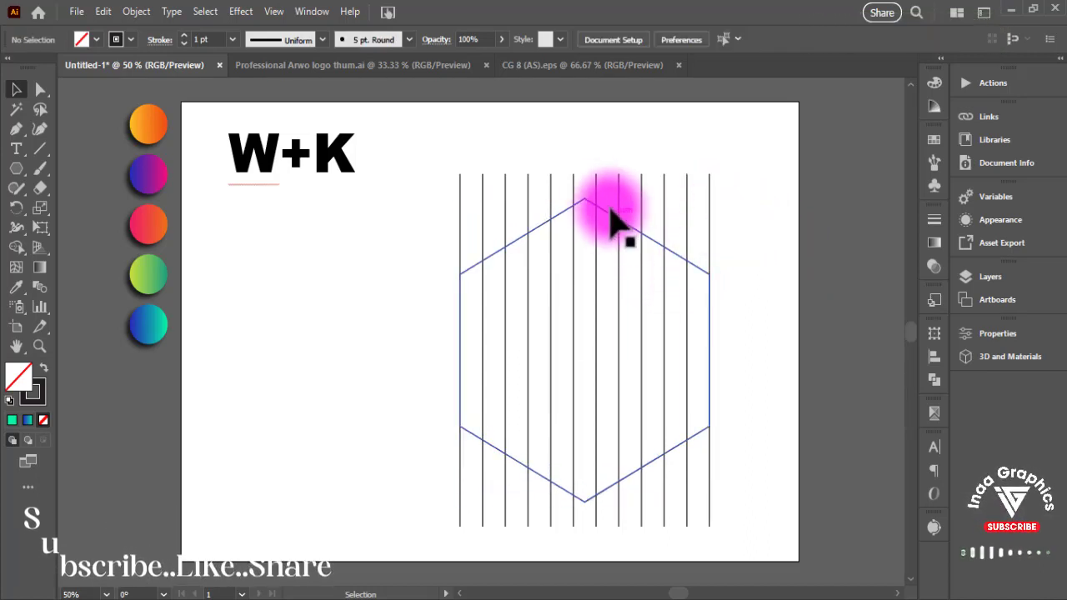
# - Stretch the lines above the hexagon's top and recentre both vertically
pyautogui.click(596, 180)
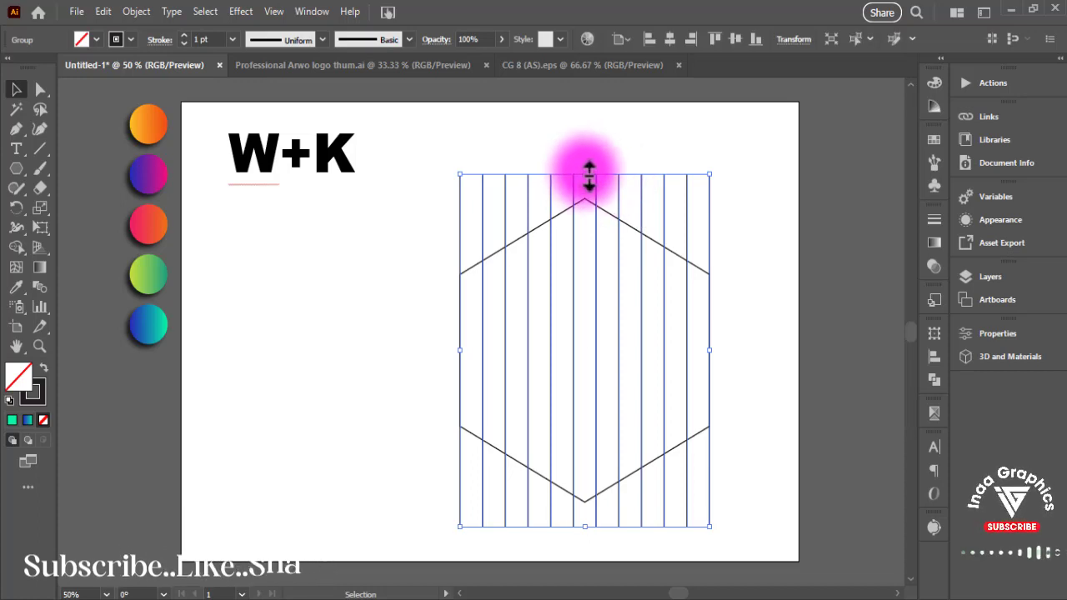
pyautogui.moveTo(579, 174); pyautogui.dragTo(581, 151)
pyautogui.click(768, 303)
pyautogui.moveTo(618, 310); pyautogui.dragTo(759, 71)
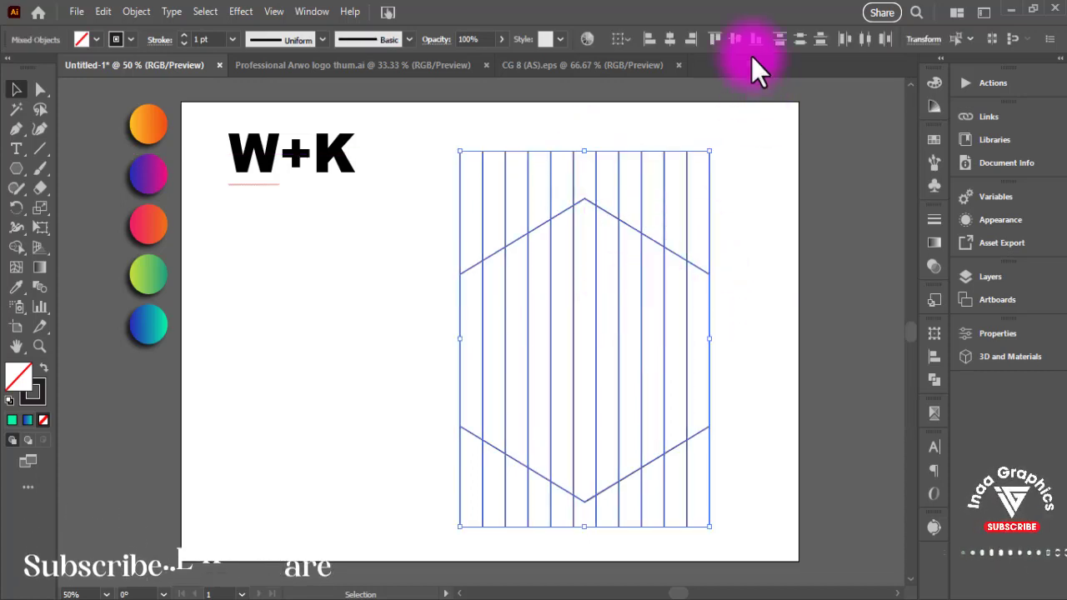
pyautogui.click(722, 39)
pyautogui.click(826, 192)
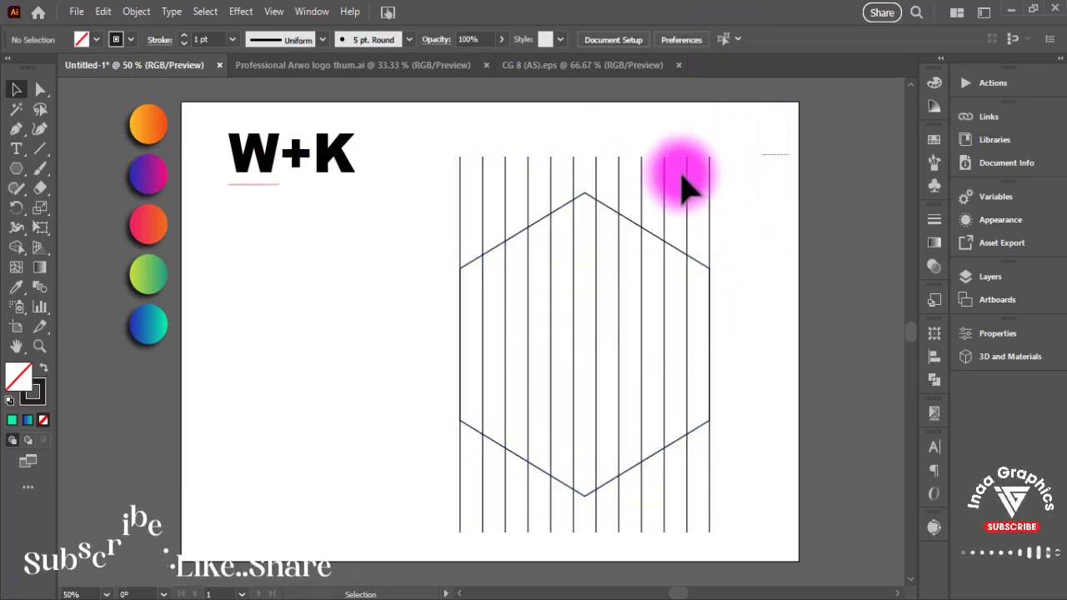
pyautogui.click(687, 182)
# - Rotate the vertical line group to 330°
pyautogui.press('ctrl')
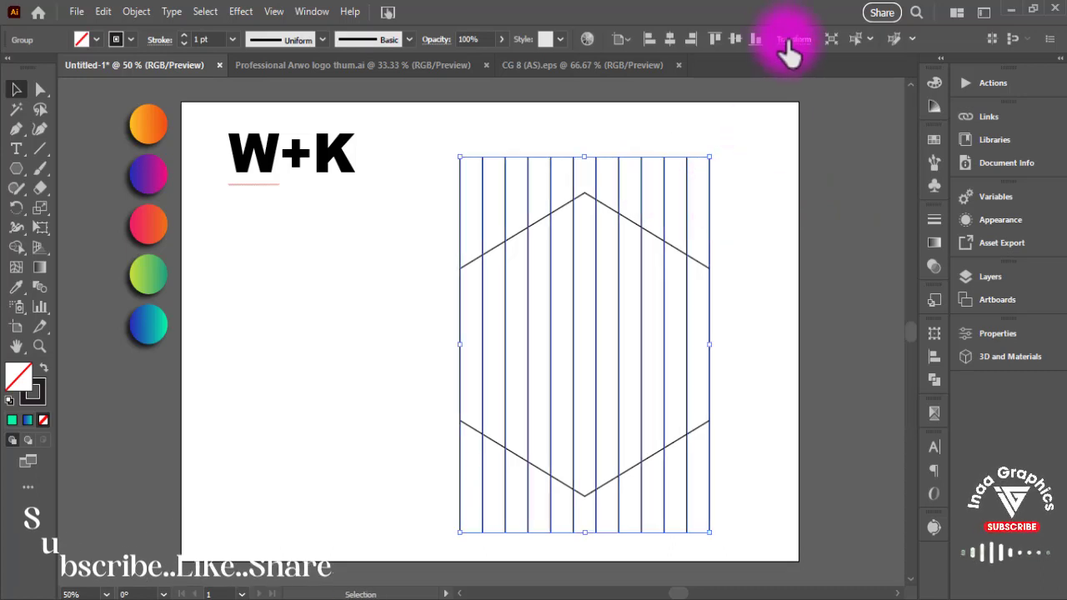
pyautogui.click(788, 40)
pyautogui.write('330')
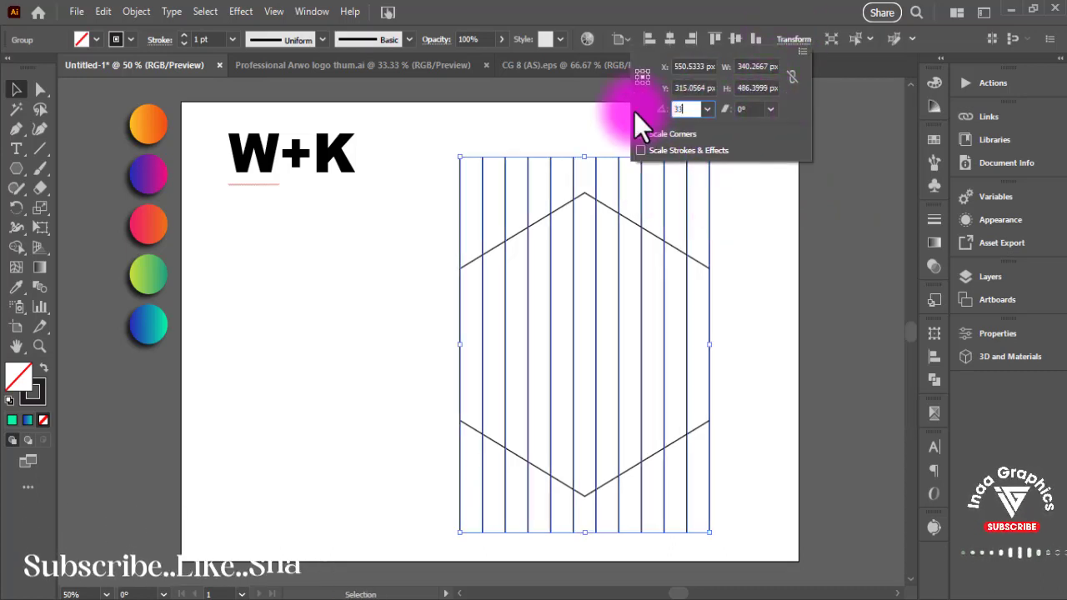
pyautogui.press('Return')
pyautogui.click(765, 308)
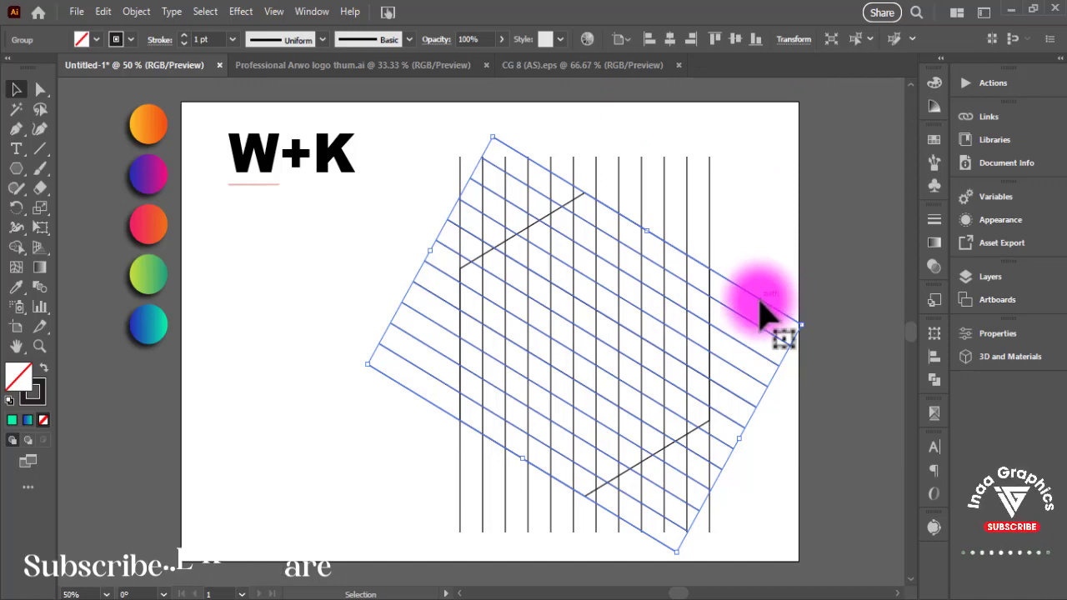
# - Add a vertically reflected copy of the rotated lines to complete the lattice
pyautogui.rightClick(759, 354)
pyautogui.moveTo(808, 498)
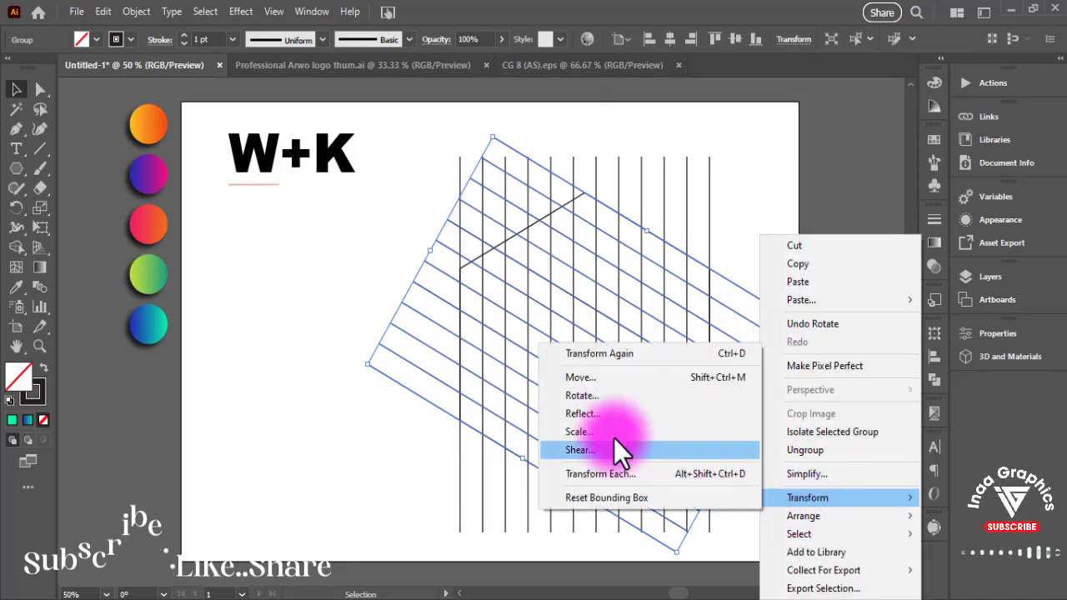
pyautogui.click(607, 413)
pyautogui.click(764, 415)
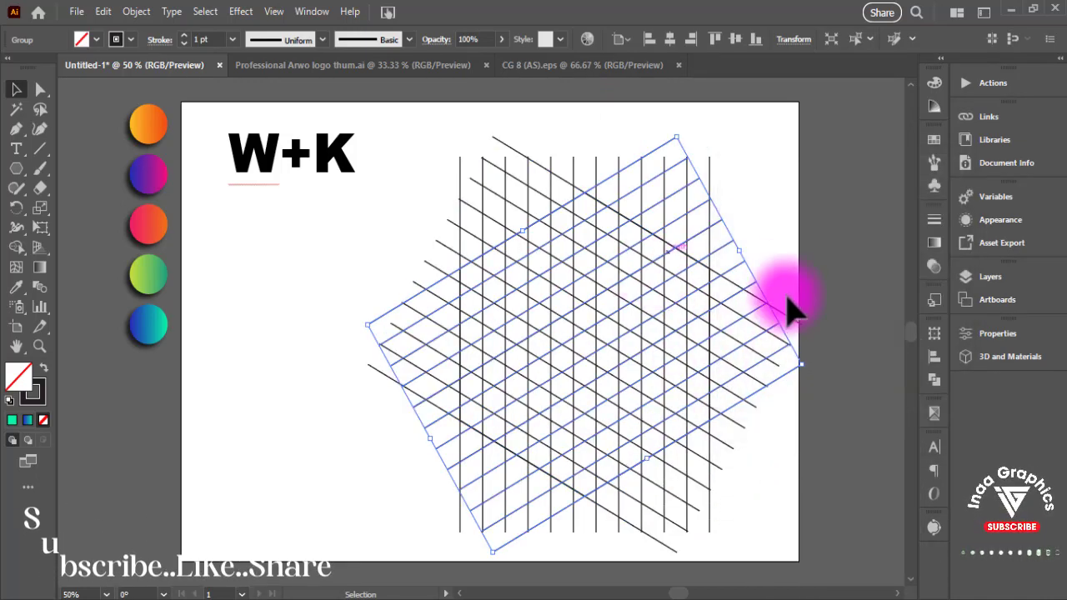
pyautogui.click(867, 310)
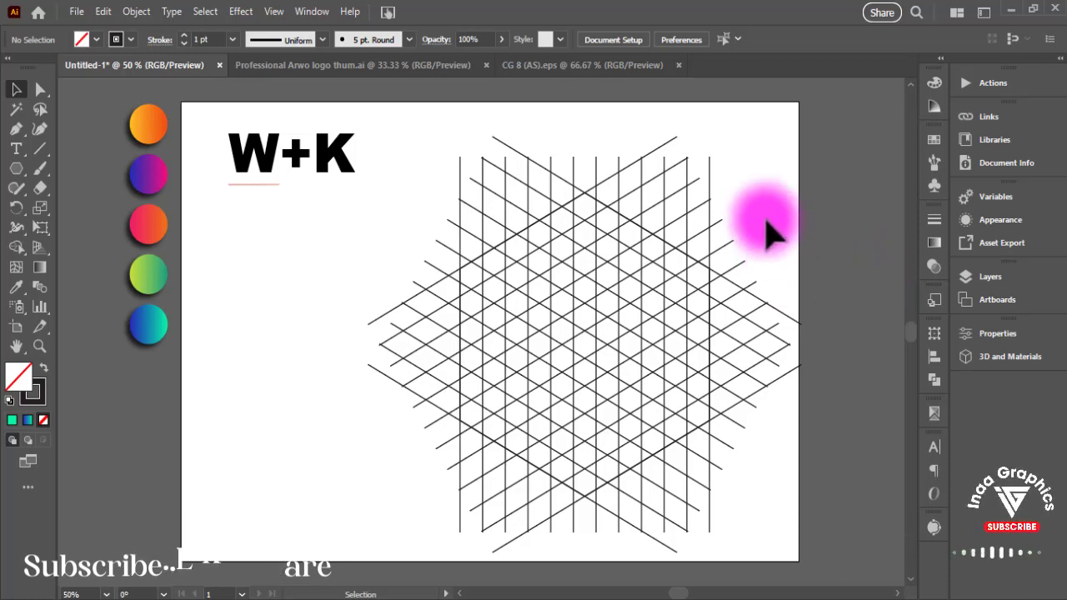
# - Select the whole grid for the Shape Builder with a black fill colour
pyautogui.moveTo(770, 226); pyautogui.dragTo(411, 400)
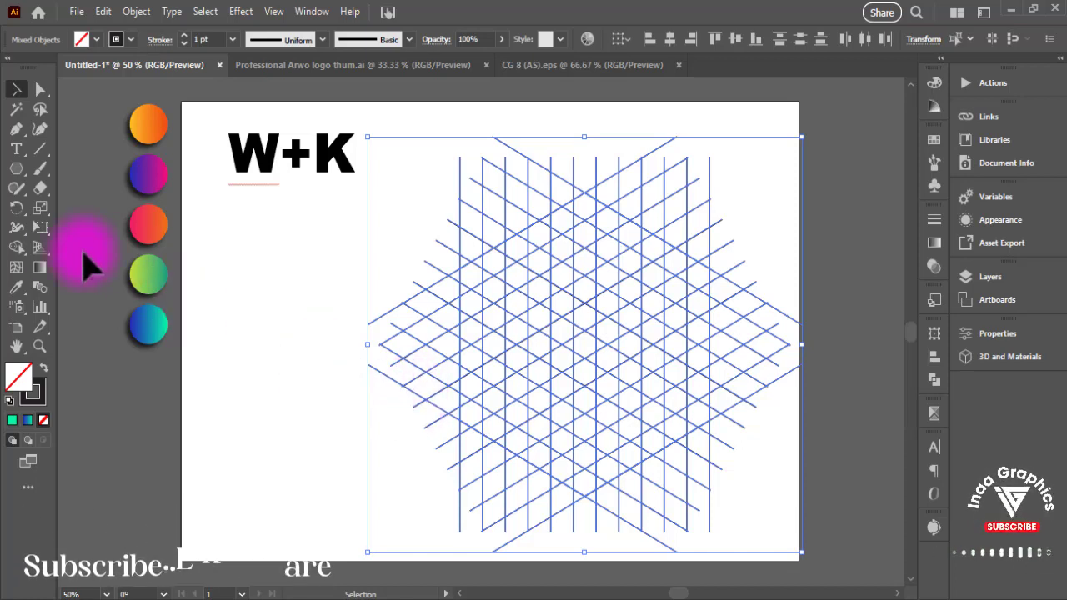
pyautogui.click(15, 251)
pyautogui.click(82, 39)
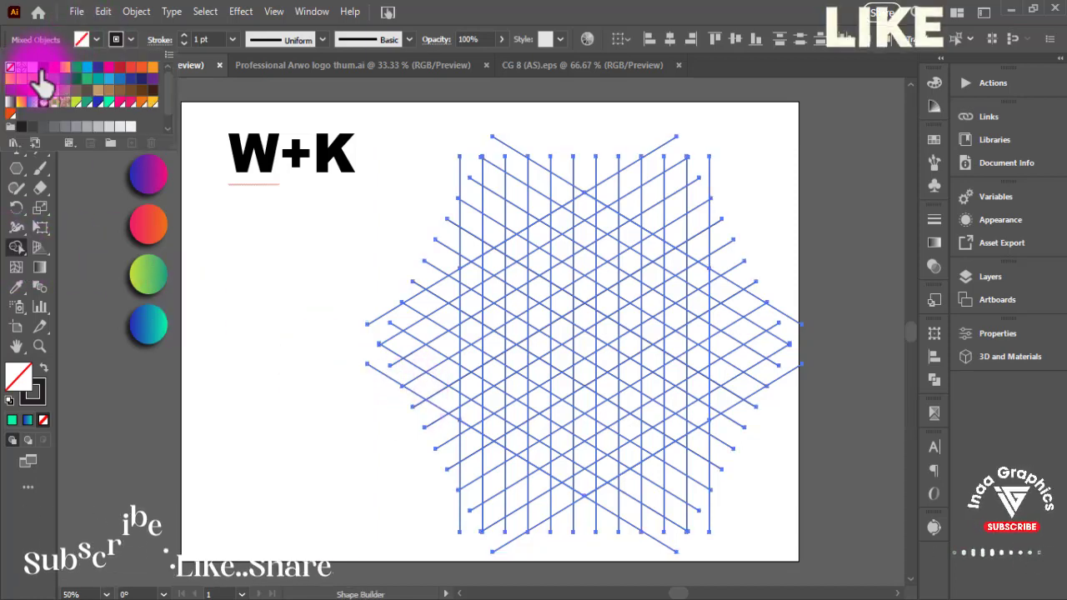
pyautogui.click(43, 83)
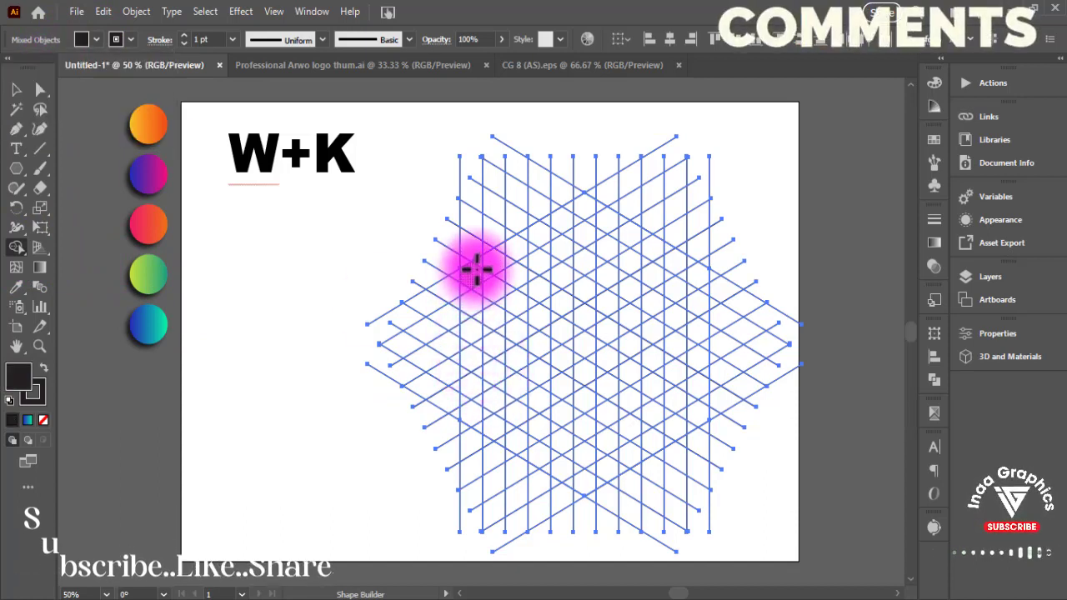
# - Merge grid cells into the W's left, middle and diagonal strokes
pyautogui.moveTo(477, 277)
pyautogui.mouseDown()
pyautogui.moveTo(509, 450)
pyautogui.moveTo(520, 428)
pyautogui.moveTo(516, 260)
pyautogui.moveTo(517, 459)
pyautogui.moveTo(562, 436)
pyautogui.moveTo(567, 221)
pyautogui.moveTo(572, 341)
pyautogui.moveTo(584, 355)
pyautogui.mouseUp()
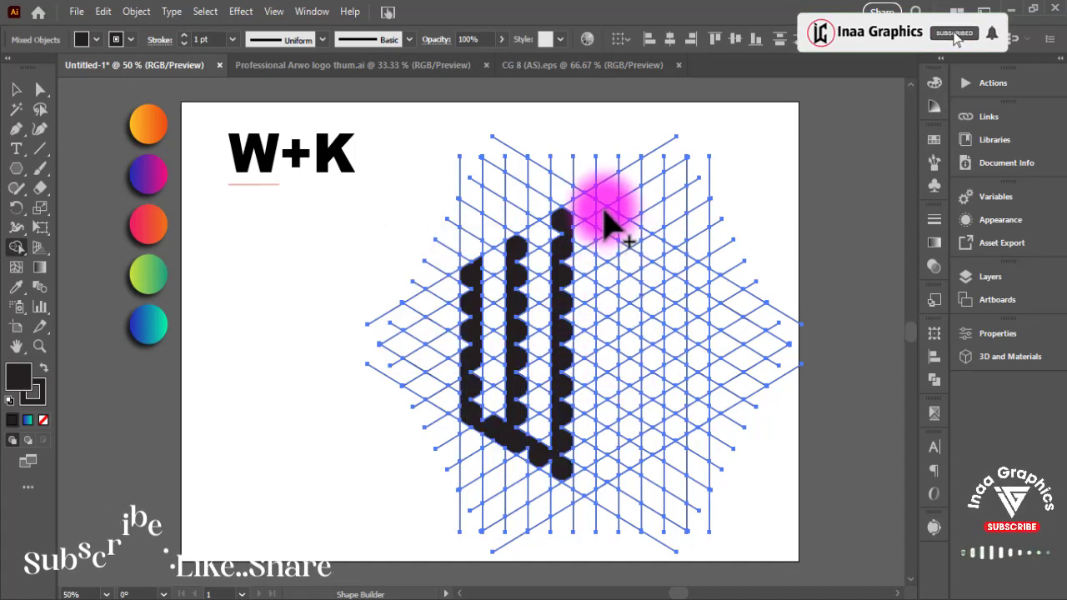
pyautogui.moveTo(601, 212)
pyautogui.mouseDown()
pyautogui.moveTo(598, 469)
pyautogui.moveTo(625, 429)
pyautogui.mouseUp()
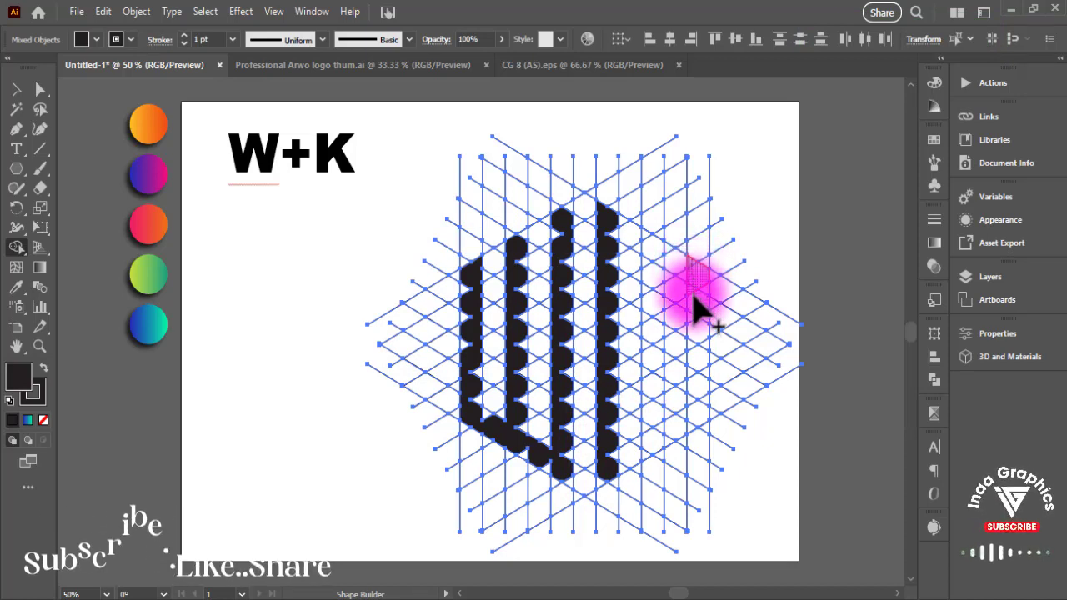
pyautogui.moveTo(691, 291); pyautogui.dragTo(644, 338)
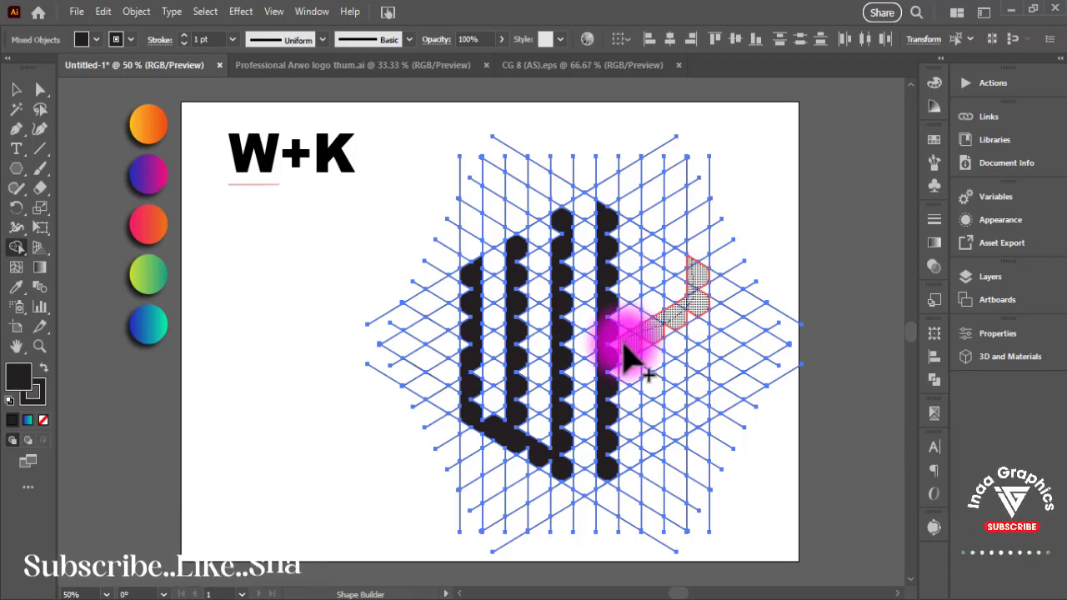
pyautogui.moveTo(642, 354); pyautogui.dragTo(696, 434)
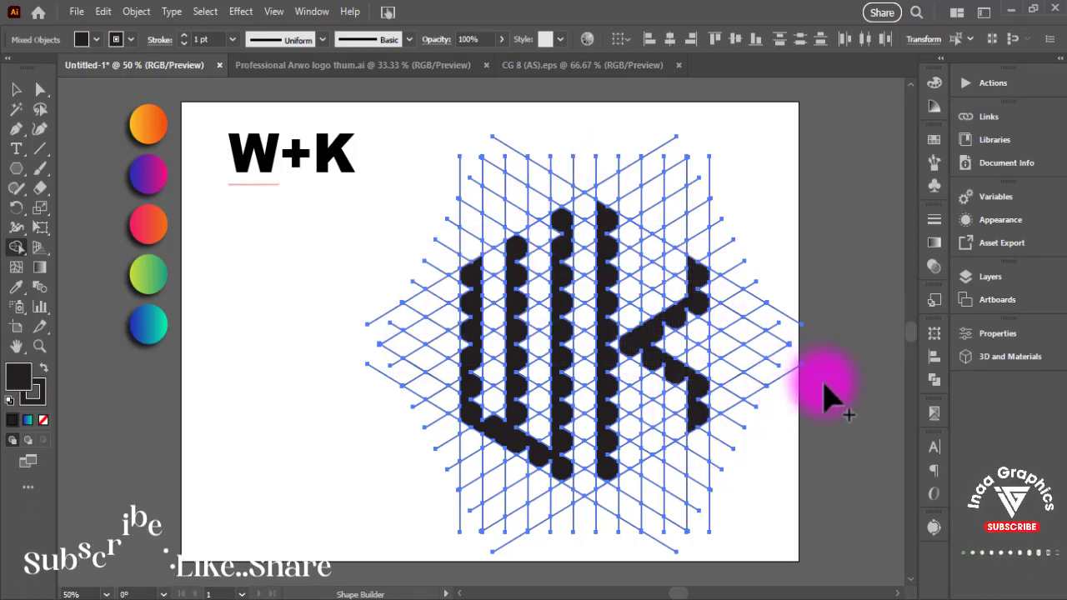
pyautogui.moveTo(564, 269); pyautogui.dragTo(572, 446)
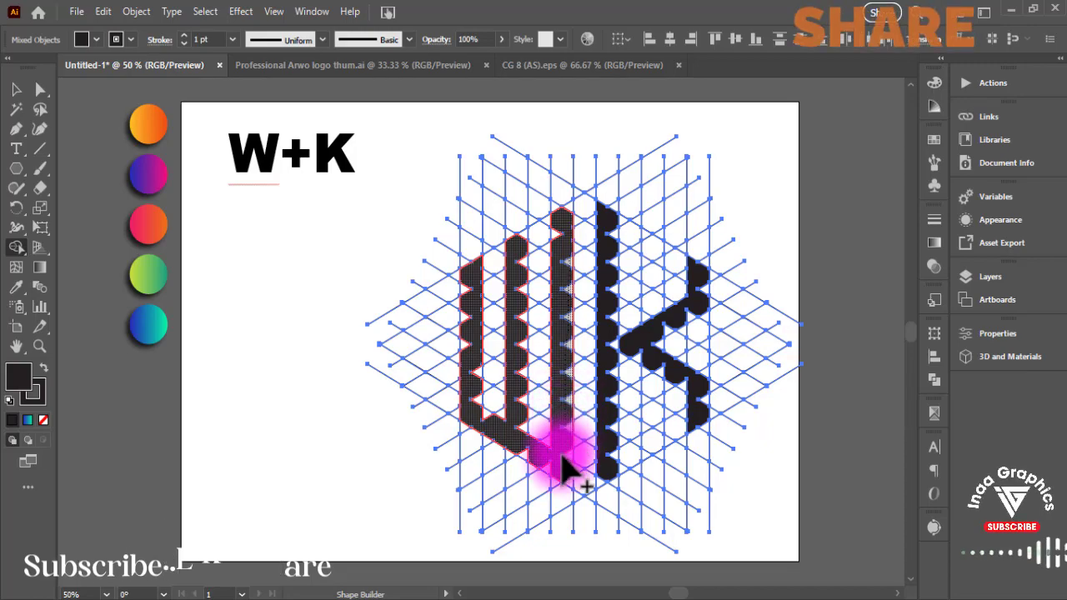
pyautogui.moveTo(582, 283); pyautogui.dragTo(561, 474)
# - Fill the middle column's notches and join it with the K's diagonal and upper arms
pyautogui.scroll(2, 567, 467)
pyautogui.scroll(1, 576, 434)
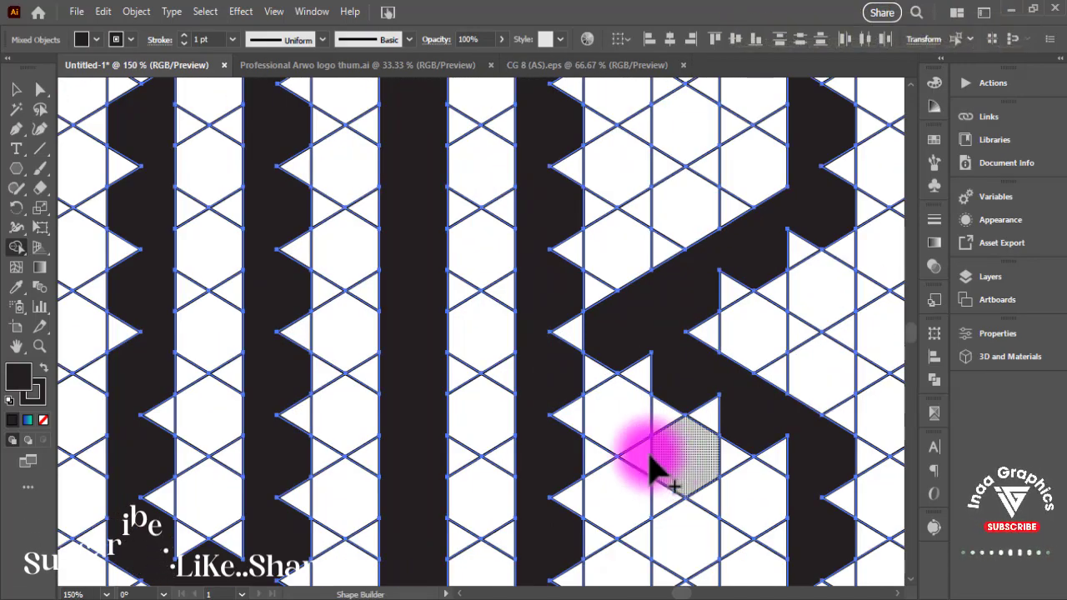
pyautogui.moveTo(555, 150)
pyautogui.mouseDown()
pyautogui.moveTo(566, 453)
pyautogui.moveTo(607, 427)
pyautogui.mouseUp()
pyautogui.moveTo(567, 255); pyautogui.dragTo(542, 546)
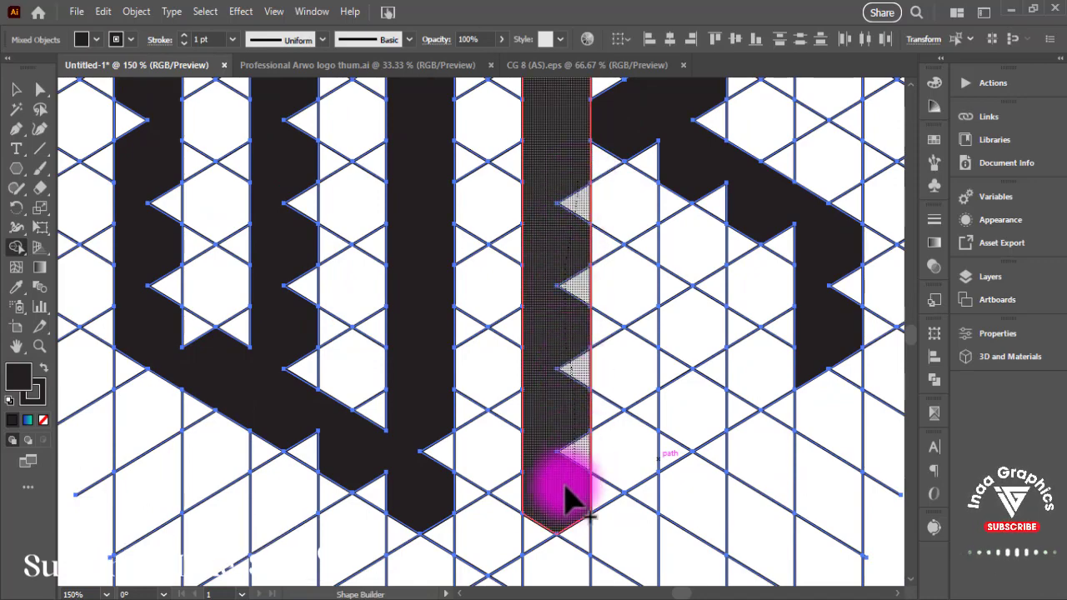
pyautogui.moveTo(614, 322); pyautogui.dragTo(520, 424)
pyautogui.moveTo(453, 281); pyautogui.dragTo(679, 417)
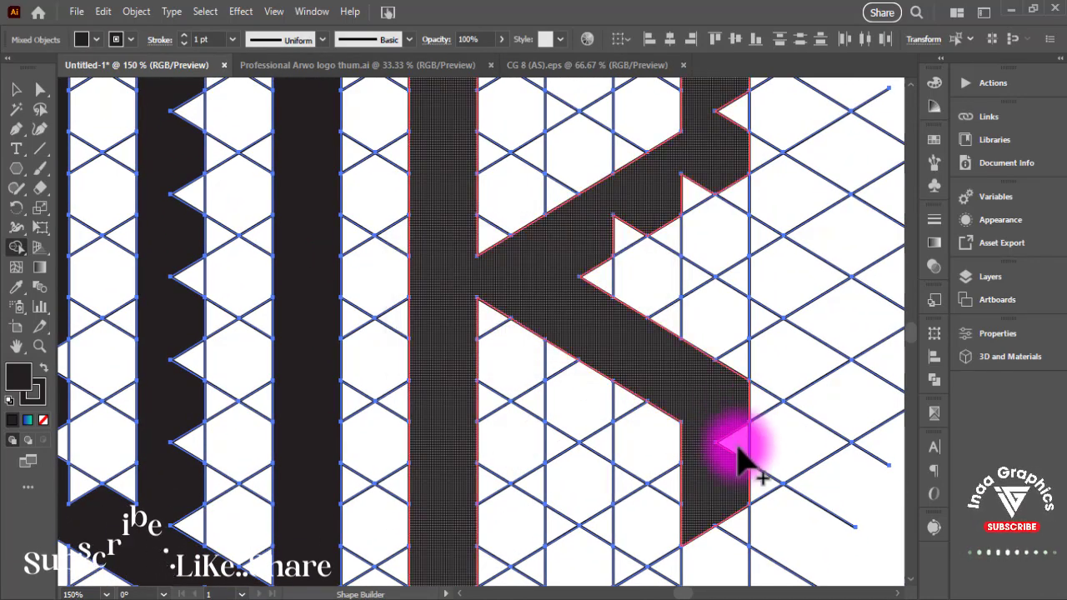
pyautogui.moveTo(696, 288); pyautogui.dragTo(638, 492)
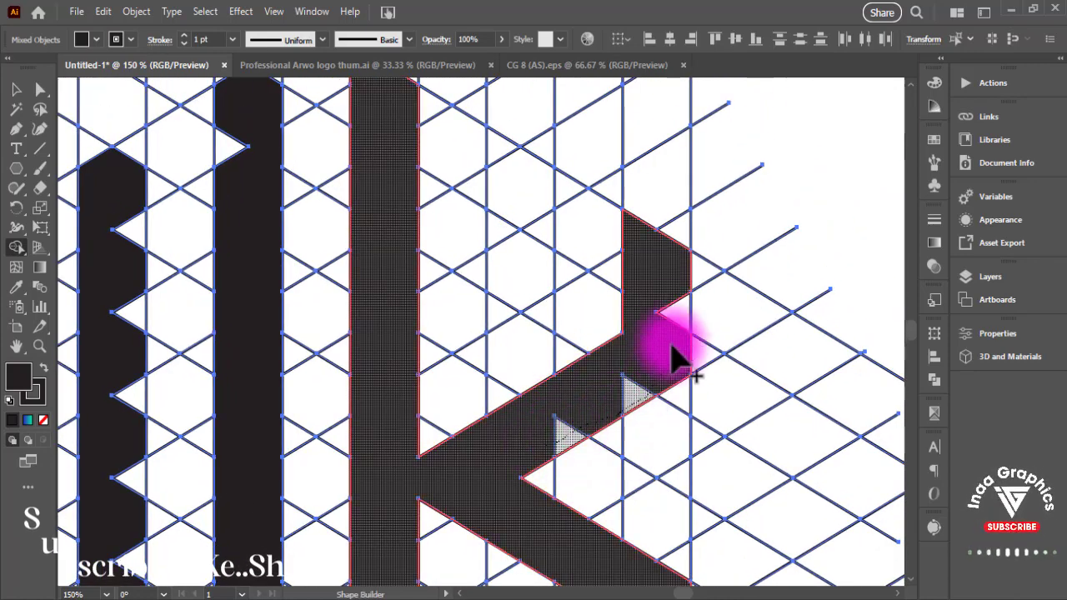
pyautogui.moveTo(673, 336)
pyautogui.mouseDown()
pyautogui.moveTo(381, 298)
pyautogui.moveTo(613, 250)
pyautogui.moveTo(582, 150)
pyautogui.moveTo(586, 279)
pyautogui.mouseUp()
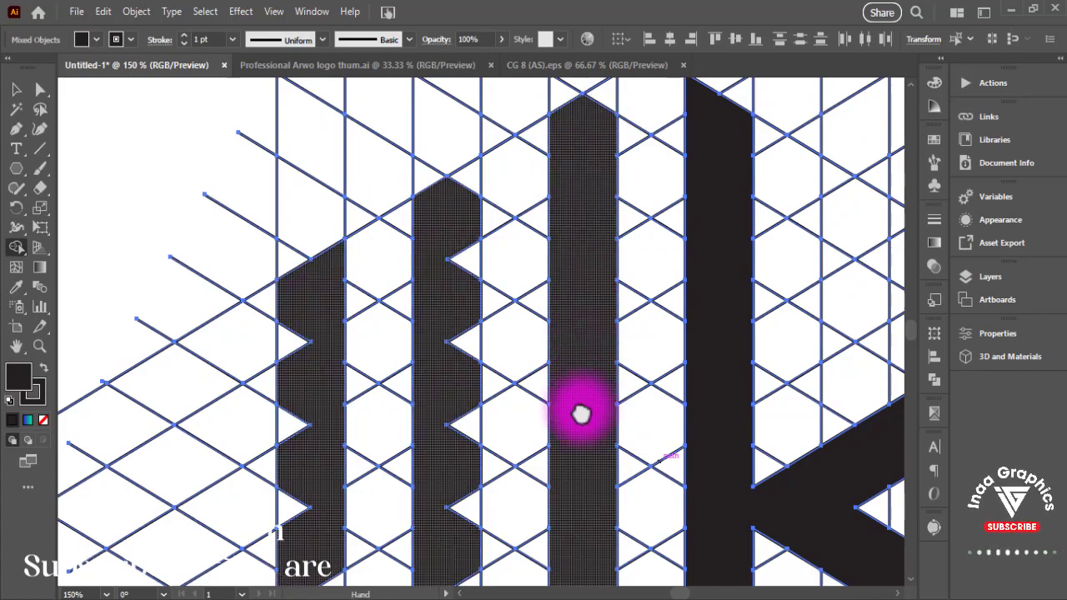
# - Fill the notches in the W's left and middle columns and merge its bottom connecting stroke
pyautogui.moveTo(581, 414)
pyautogui.mouseDown()
pyautogui.moveTo(581, 328)
pyautogui.moveTo(572, 478)
pyautogui.moveTo(570, 257)
pyautogui.moveTo(562, 443)
pyautogui.moveTo(576, 274)
pyautogui.mouseUp()
pyautogui.moveTo(565, 341); pyautogui.dragTo(589, 292)
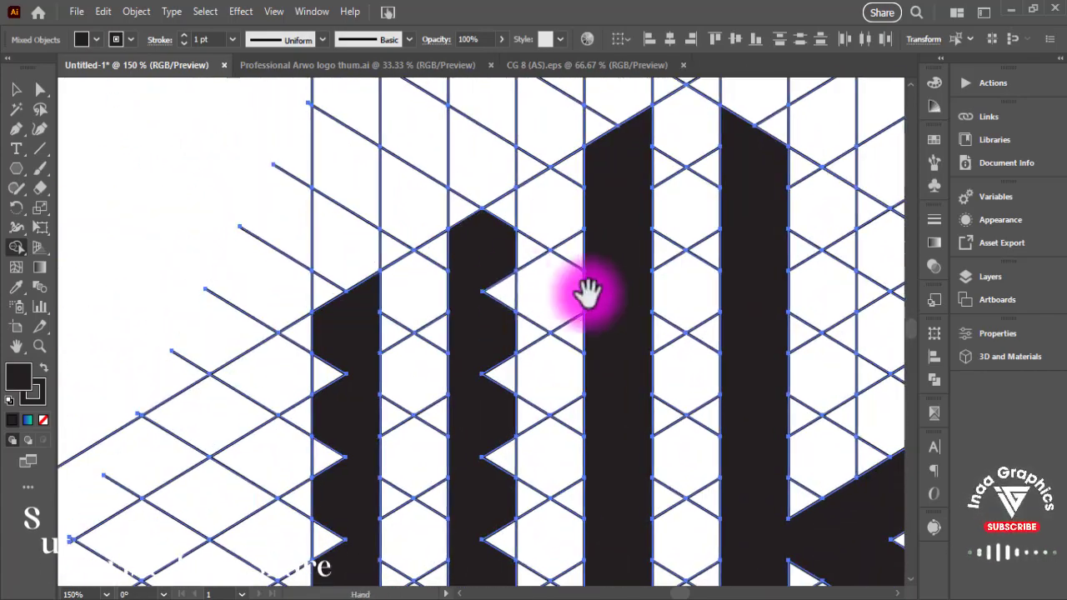
pyautogui.moveTo(386, 326); pyautogui.dragTo(326, 409)
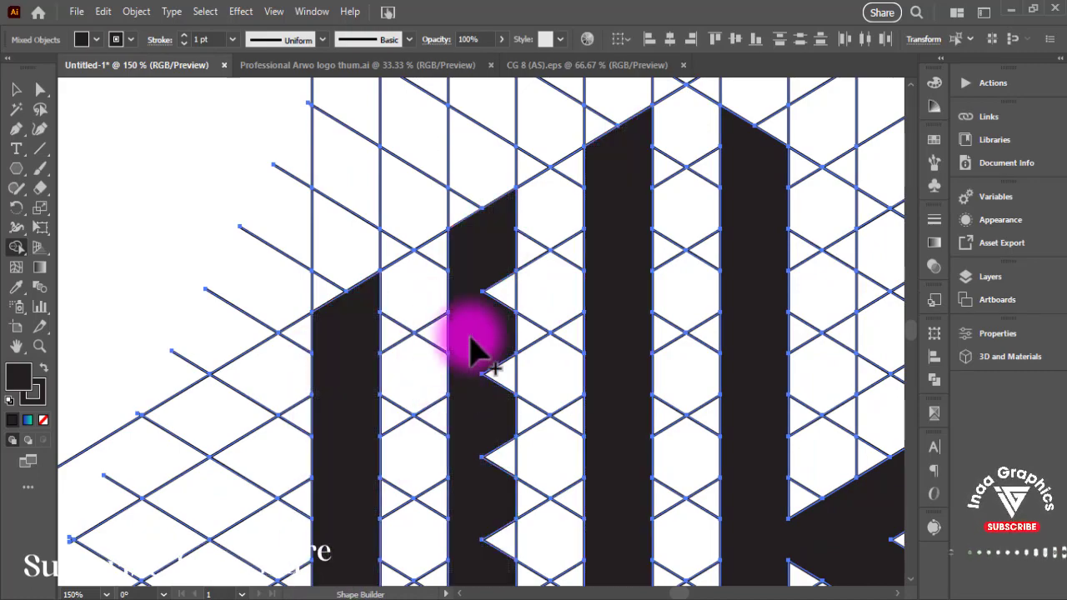
pyautogui.moveTo(471, 350); pyautogui.dragTo(503, 313)
pyautogui.moveTo(511, 554); pyautogui.dragTo(526, 212)
pyautogui.scroll(-5, 526, 212)
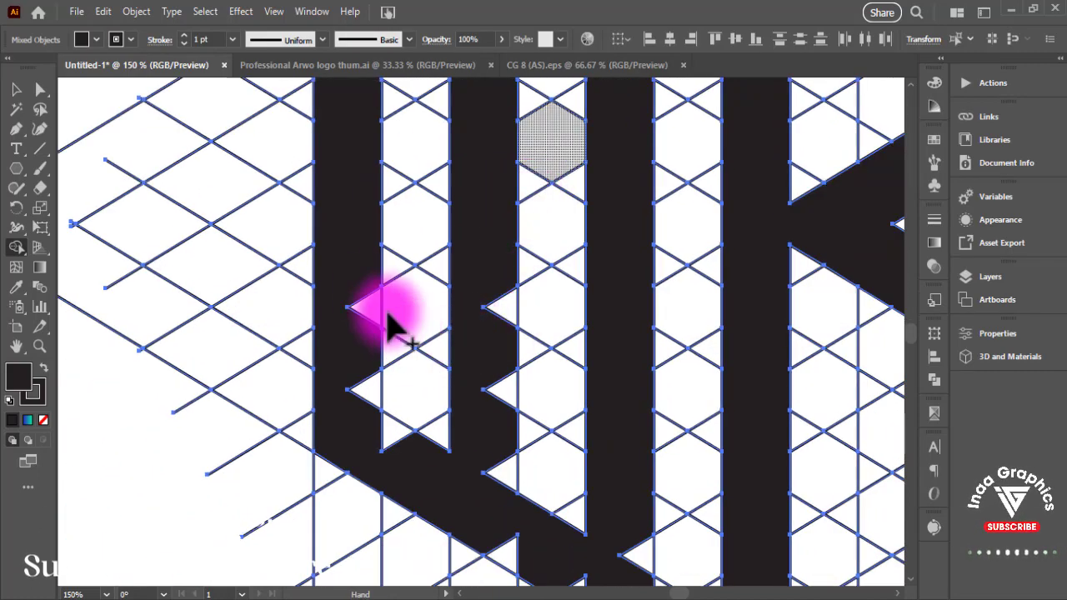
pyautogui.moveTo(381, 310)
pyautogui.mouseDown()
pyautogui.moveTo(442, 471)
pyautogui.moveTo(494, 284)
pyautogui.mouseUp()
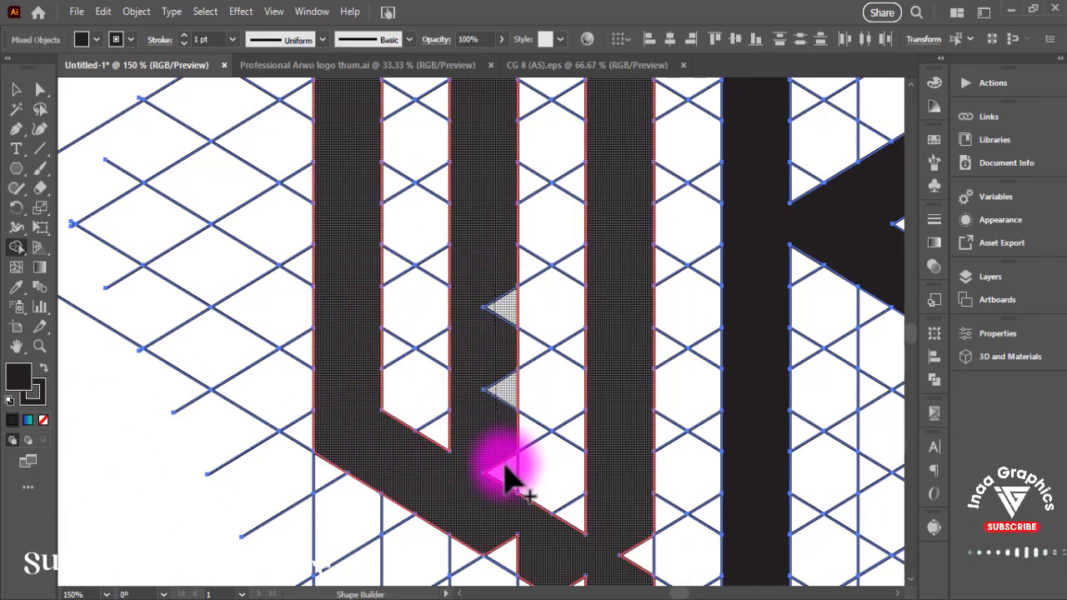
pyautogui.moveTo(505, 477); pyautogui.dragTo(457, 369)
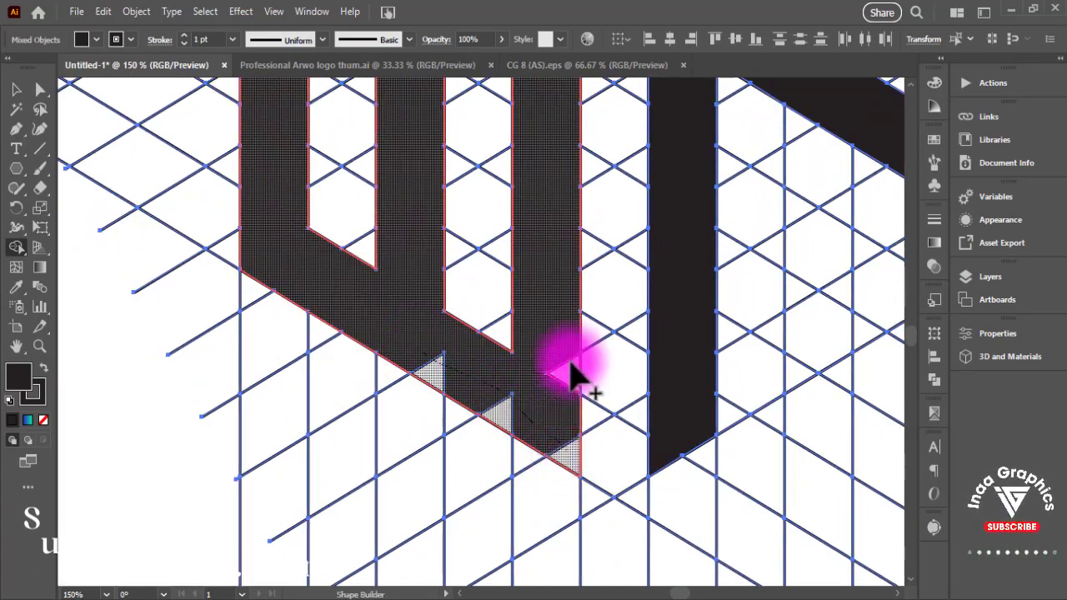
pyautogui.moveTo(572, 375); pyautogui.dragTo(584, 423)
pyautogui.moveTo(567, 262)
pyautogui.mouseDown()
pyautogui.moveTo(650, 222)
pyautogui.moveTo(450, 333)
pyautogui.moveTo(453, 453)
pyautogui.moveTo(609, 369)
pyautogui.moveTo(659, 302)
pyautogui.moveTo(581, 354)
pyautogui.moveTo(596, 386)
pyautogui.moveTo(381, 298)
pyautogui.moveTo(555, 222)
pyautogui.moveTo(427, 401)
pyautogui.moveTo(374, 375)
pyautogui.mouseUp()
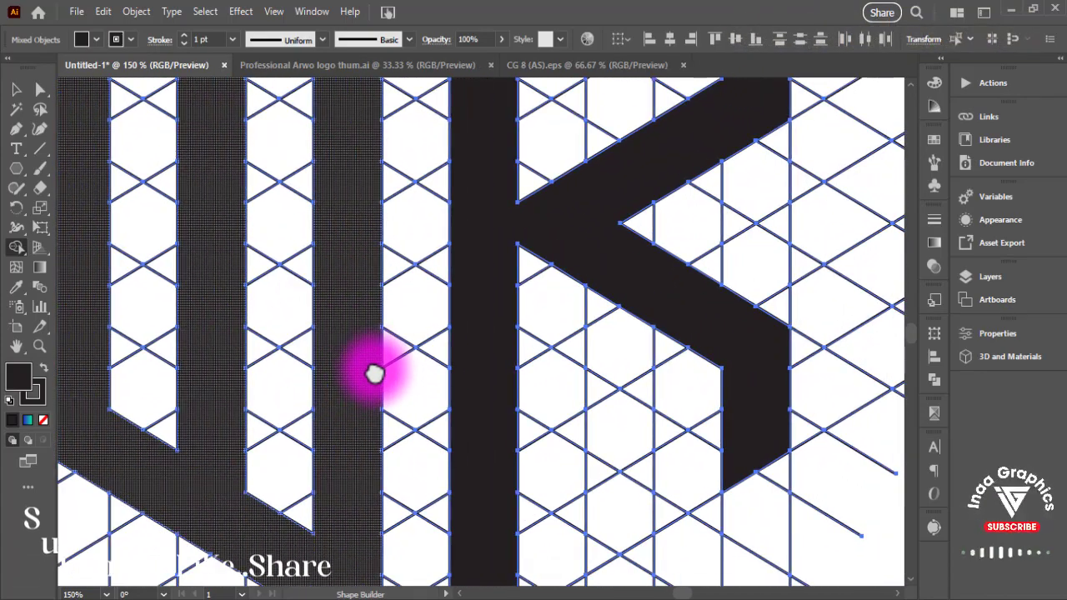
# - Merge the K's lower region and W's left stroke, joining the K's vertical stroke with the W
pyautogui.hotkey('ctrl', '-')
pyautogui.hotkey('ctrl', '-')
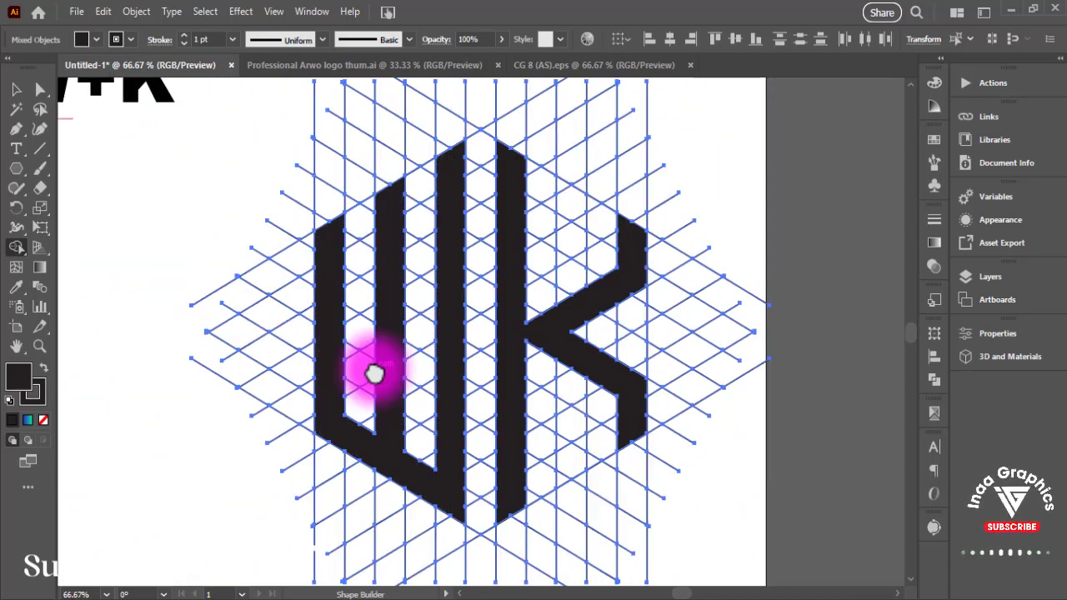
pyautogui.hotkey('ctrl', '-')
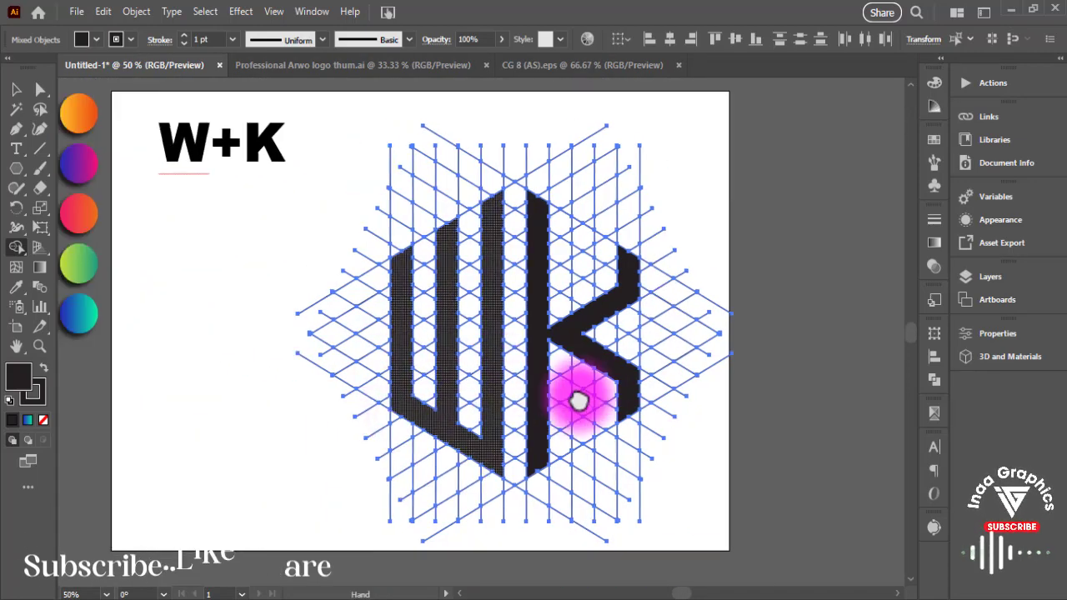
pyautogui.moveTo(460, 377); pyautogui.dragTo(610, 394)
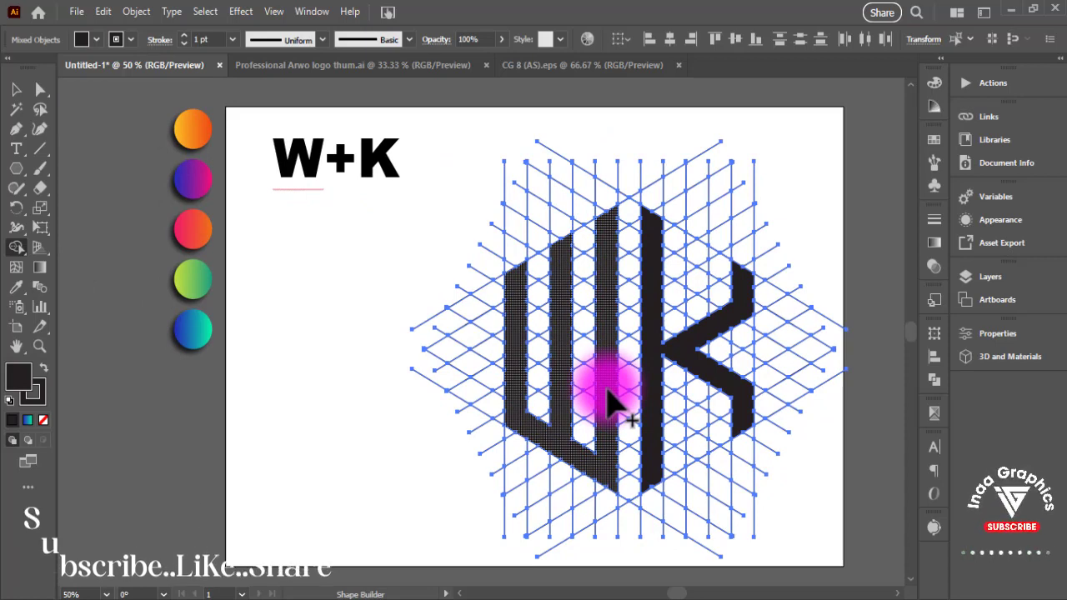
pyautogui.moveTo(674, 421); pyautogui.dragTo(641, 425)
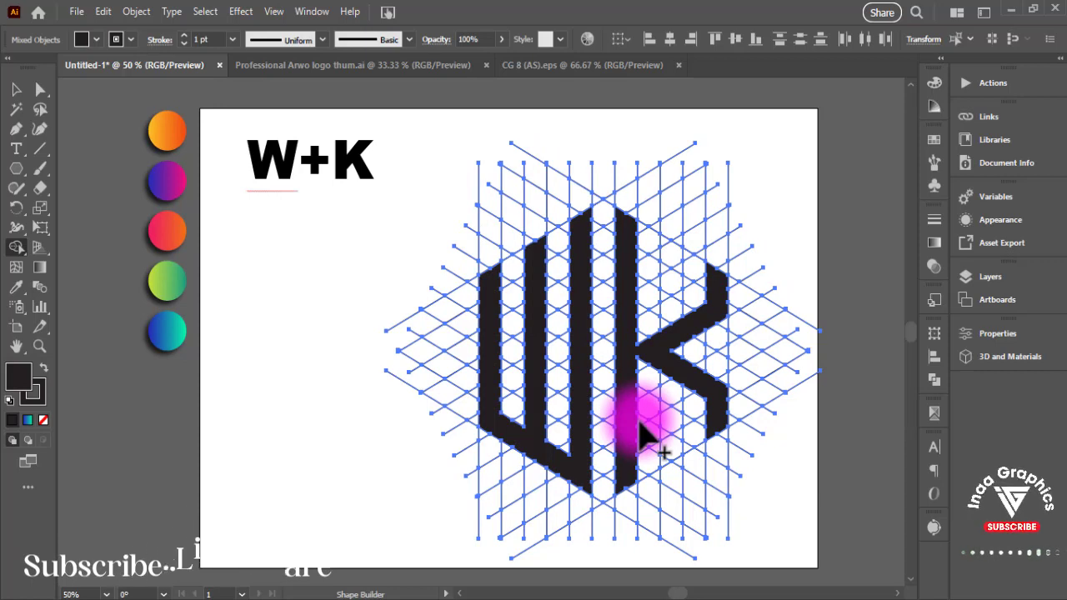
pyautogui.moveTo(640, 421); pyautogui.dragTo(680, 416)
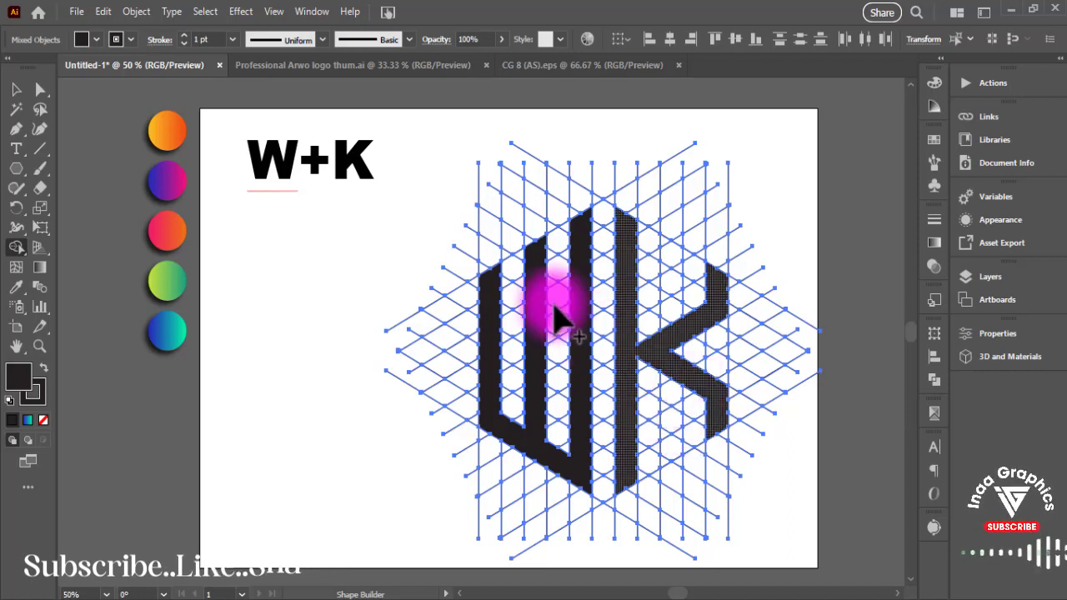
pyautogui.moveTo(489, 334)
pyautogui.mouseDown()
pyautogui.moveTo(517, 457)
pyautogui.moveTo(591, 317)
pyautogui.mouseUp()
pyautogui.moveTo(654, 421); pyautogui.dragTo(614, 222)
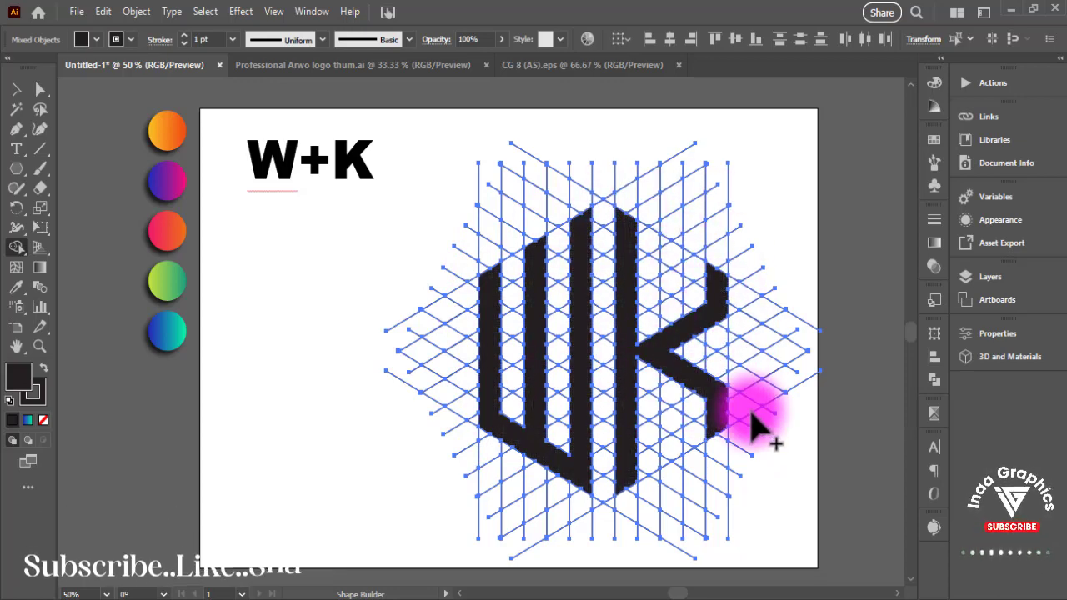
# - Leave a backup copy of the monogram and grid beside the artboard
pyautogui.click(15, 90)
pyautogui.click(299, 250)
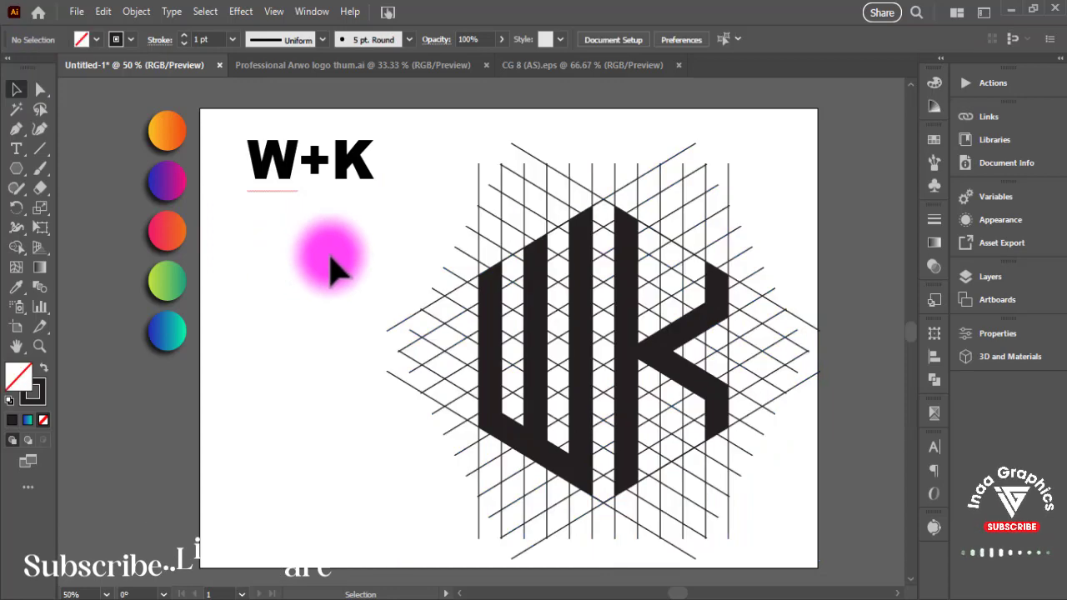
pyautogui.hotkey('ctrl', '-')
pyautogui.hscroll(-3, 424, 262)
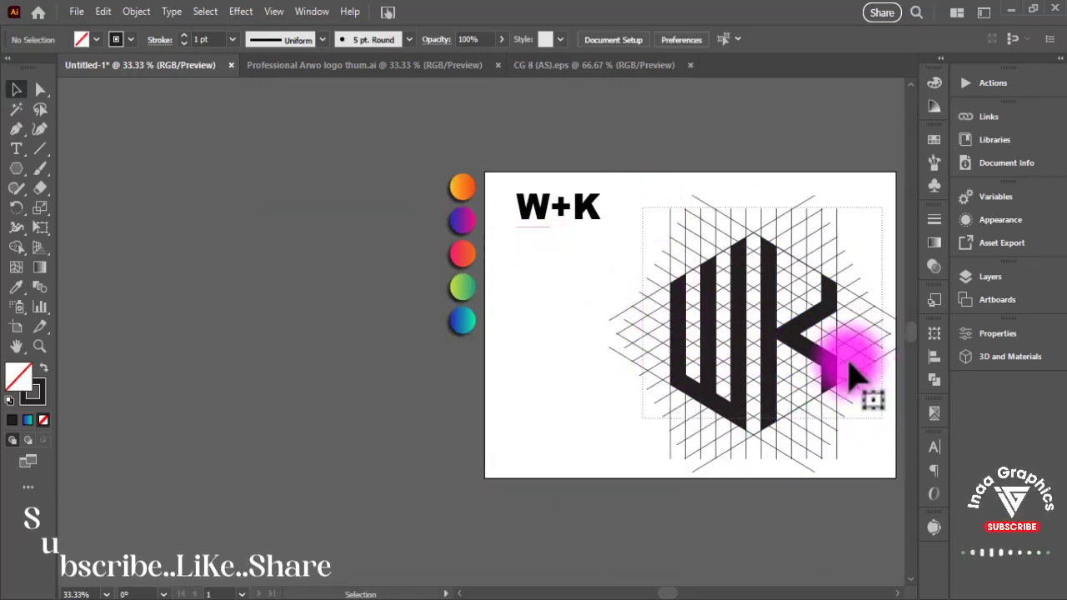
pyautogui.moveTo(643, 220)
pyautogui.mouseDown()
pyautogui.moveTo(848, 369)
pyautogui.moveTo(108, 358)
pyautogui.mouseUp()
pyautogui.click(334, 419)
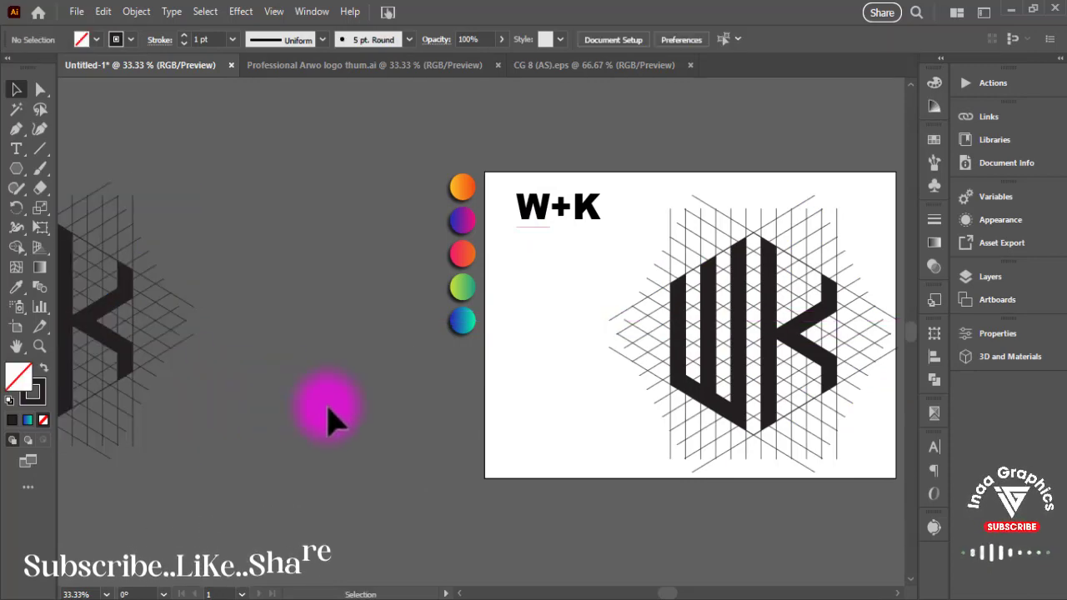
# - Lift out the W and K letter shapes, delete the construction grid, and paste the letters back
pyautogui.hotkey('ctrl', '+')
pyautogui.hotkey('ctrl', '+')
pyautogui.hotkey('ctrl', '-')
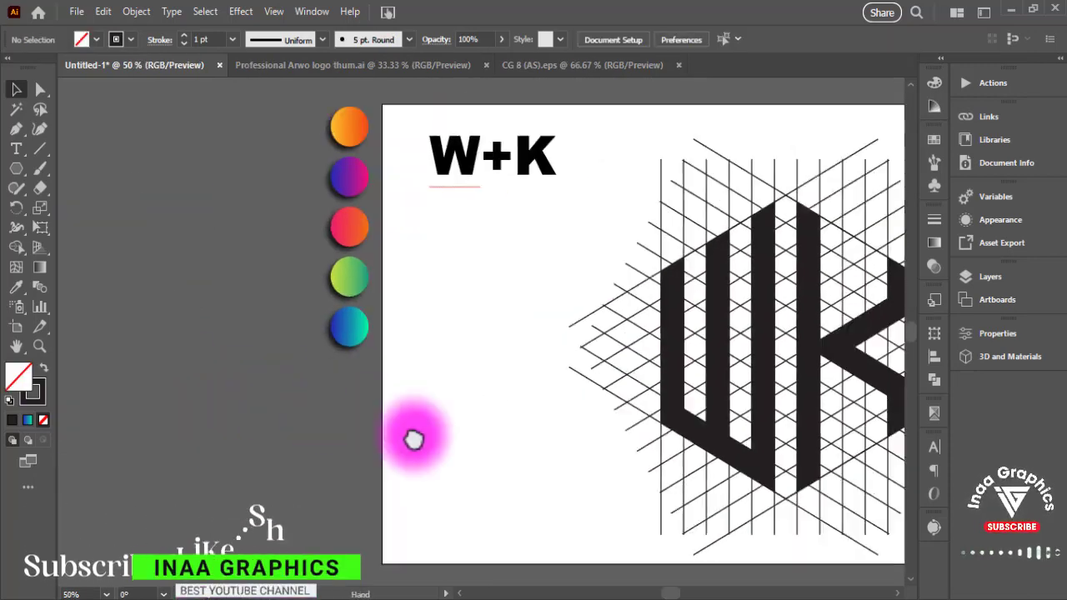
pyautogui.moveTo(414, 439); pyautogui.dragTo(208, 423)
pyautogui.moveTo(353, 439)
pyautogui.mouseDown()
pyautogui.moveTo(424, 445)
pyautogui.moveTo(412, 445)
pyautogui.mouseUp()
pyautogui.click(519, 429)
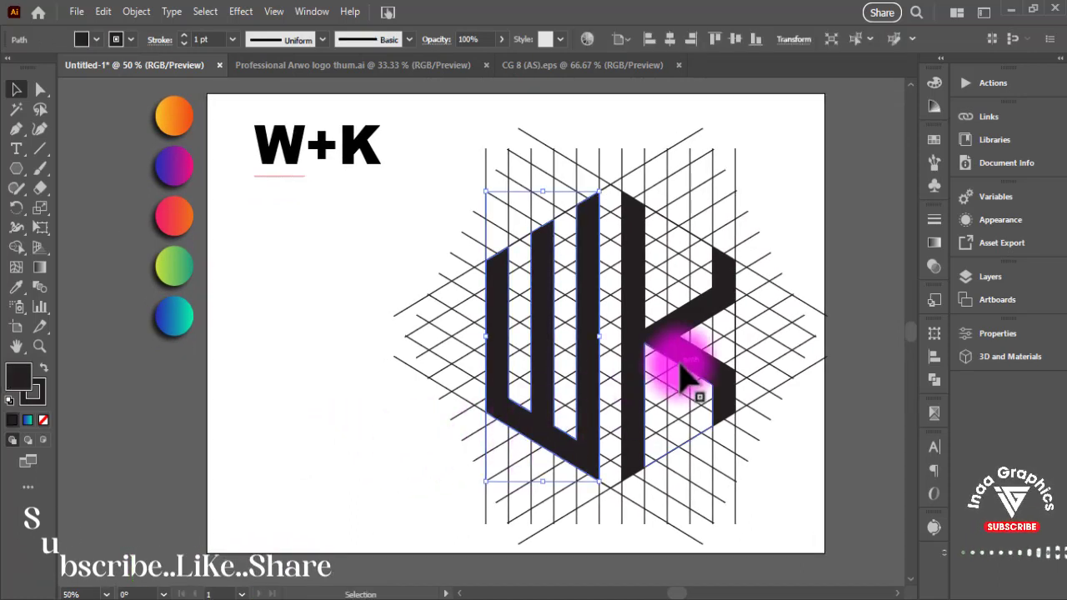
pyautogui.press('Delete')
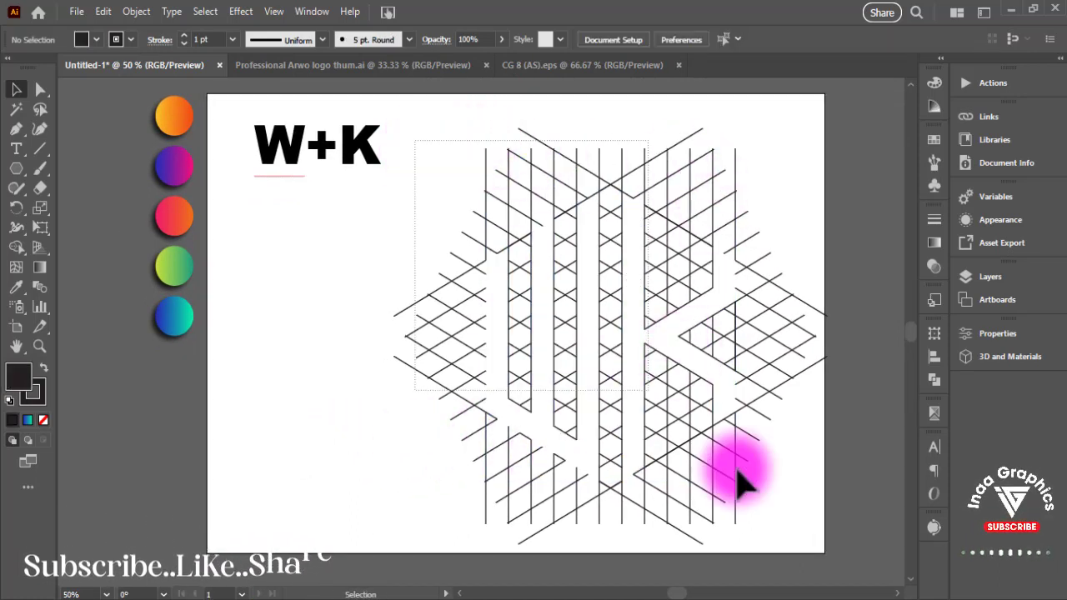
pyautogui.moveTo(430, 142); pyautogui.dragTo(751, 488)
pyautogui.press('Delete')
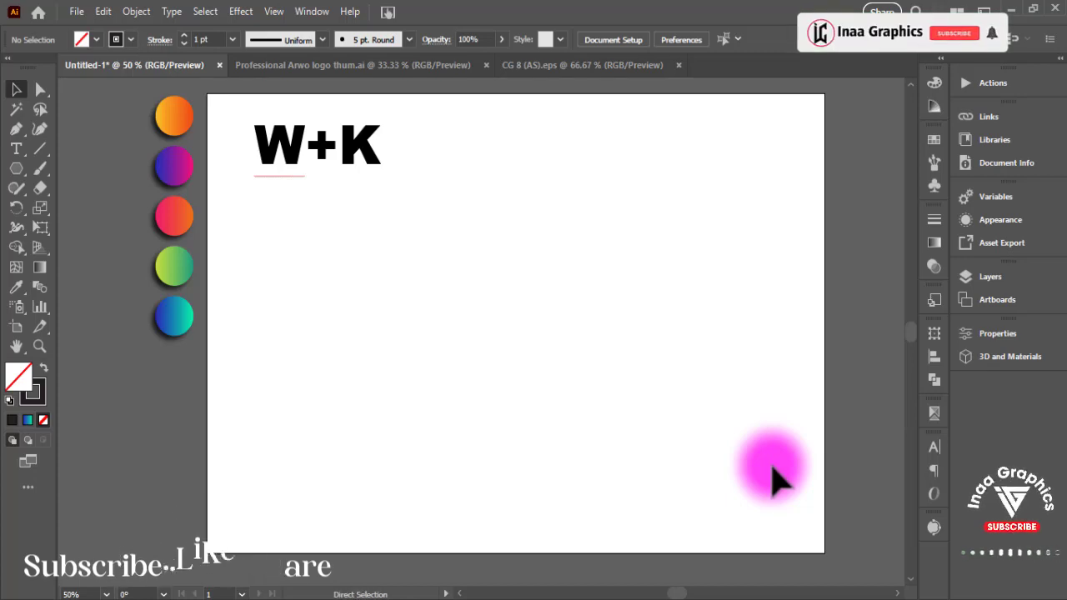
pyautogui.hotkey('ctrl', 'v')
# - Nudge the monogram left and thicken its outline stroke to 14 pt
pyautogui.moveTo(703, 309); pyautogui.dragTo(683, 309)
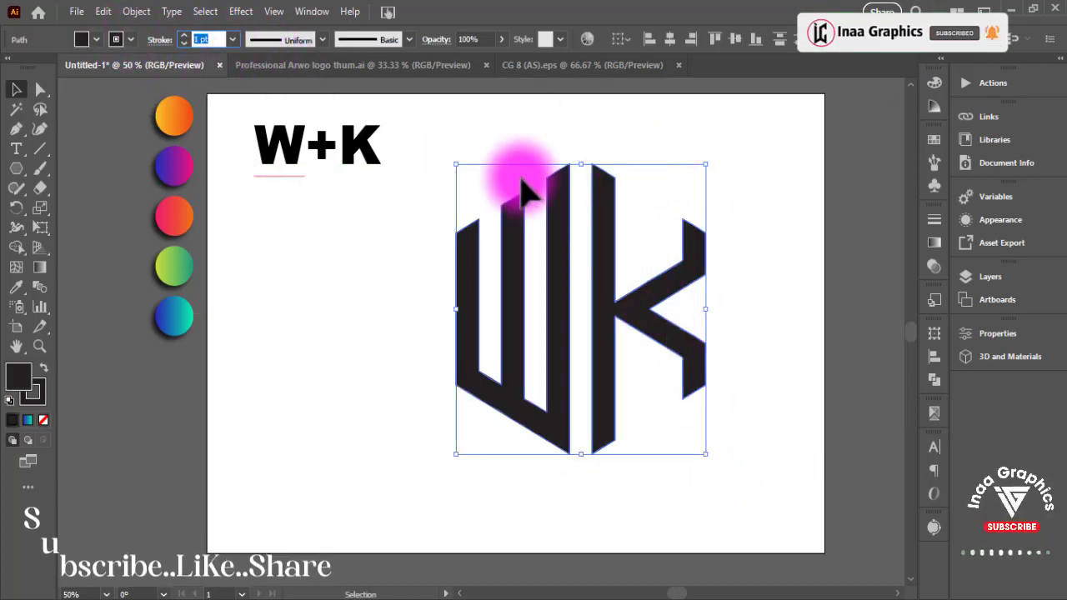
pyautogui.press('Up')
pyautogui.press('Up')
pyautogui.press('Up')
pyautogui.press('Up')
pyautogui.press('Up')
pyautogui.press('Up')
pyautogui.press('Up')
pyautogui.press('Up')
pyautogui.press('Up')
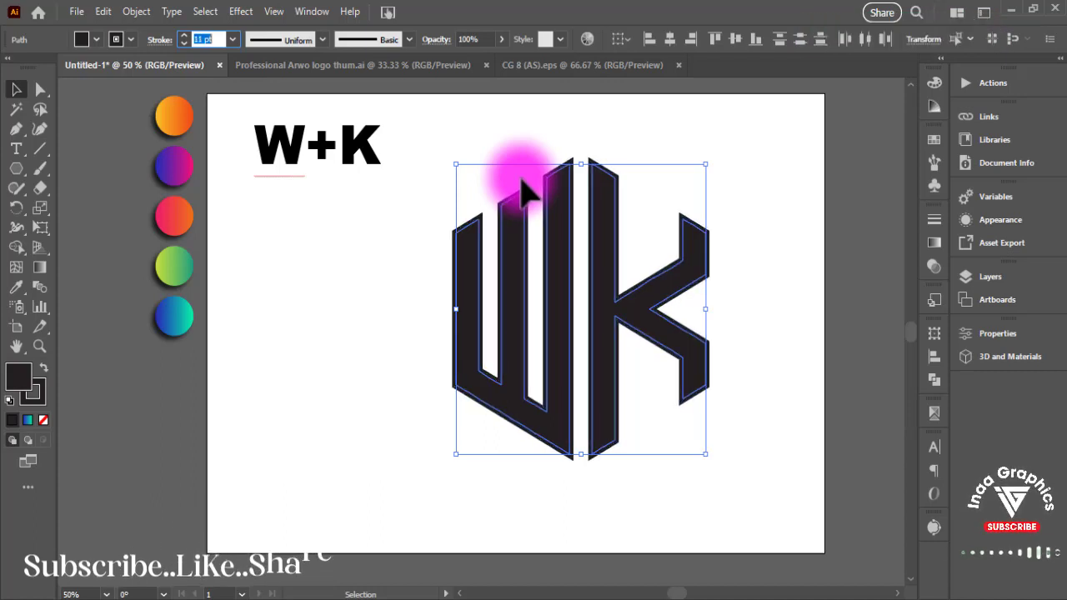
pyautogui.press('Up')
pyautogui.press('Up')
pyautogui.press('Up')
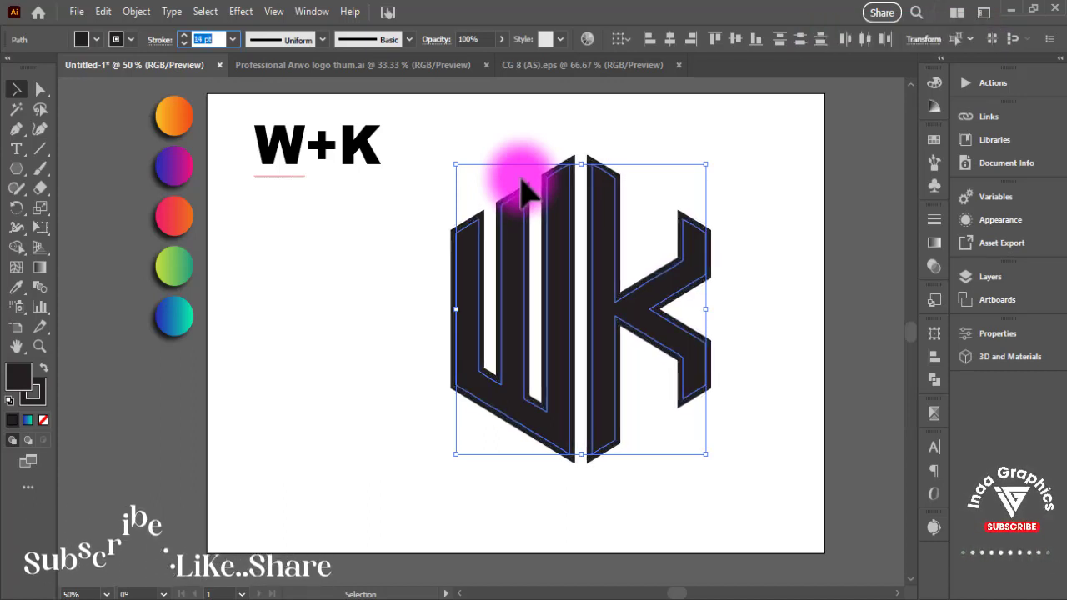
# - Expand the monogram's fill and stroke, then unite everything into one shape with Pathfinder
pyautogui.hotkey('alt', 'o')
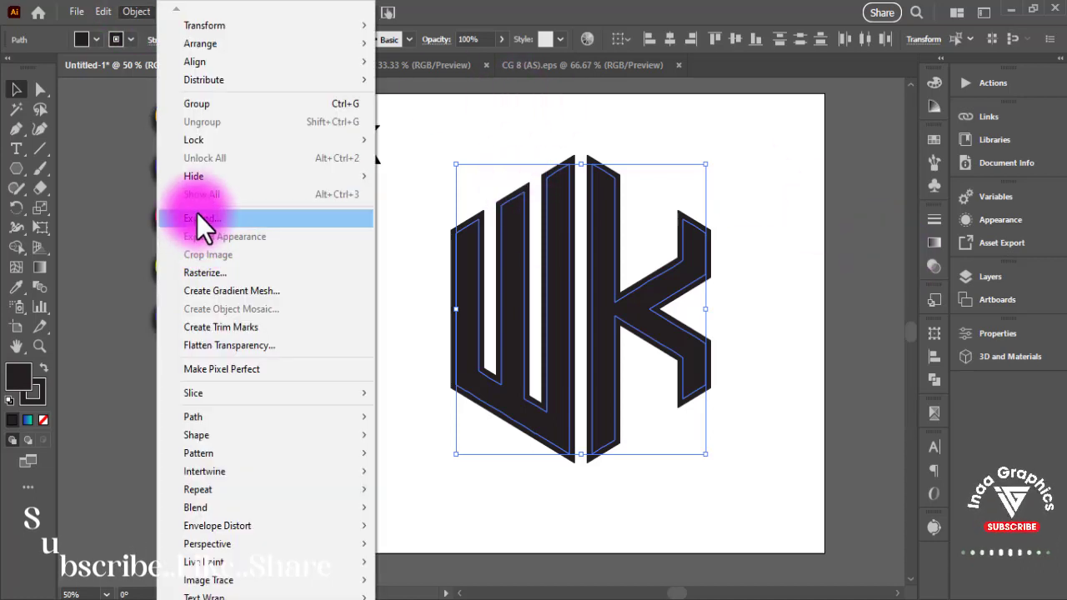
pyautogui.click(197, 217)
pyautogui.click(282, 376)
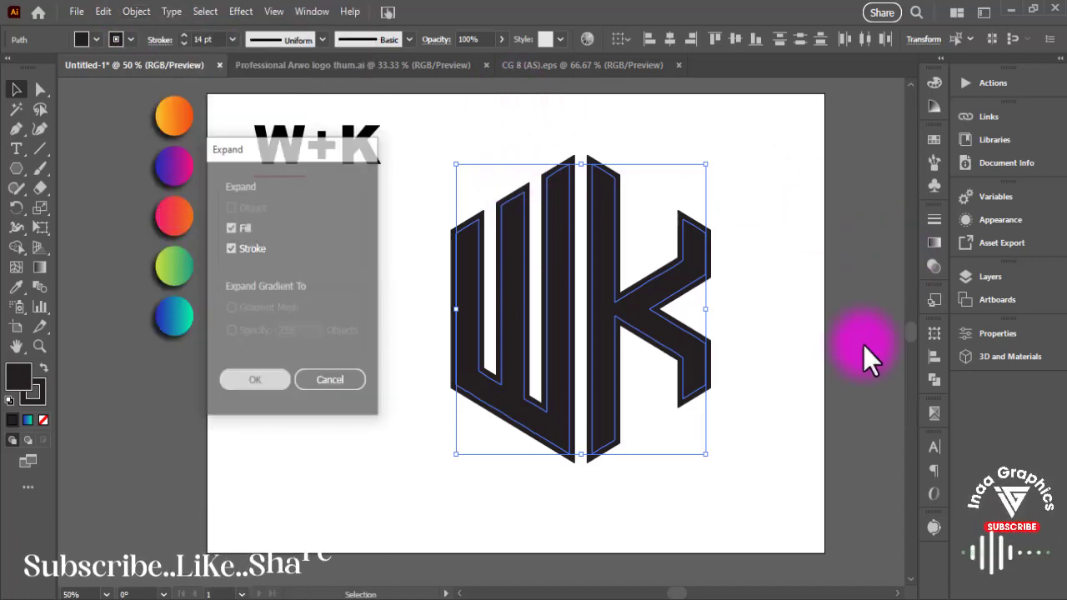
pyautogui.hotkey('ctrl', 'shift', 'F9')
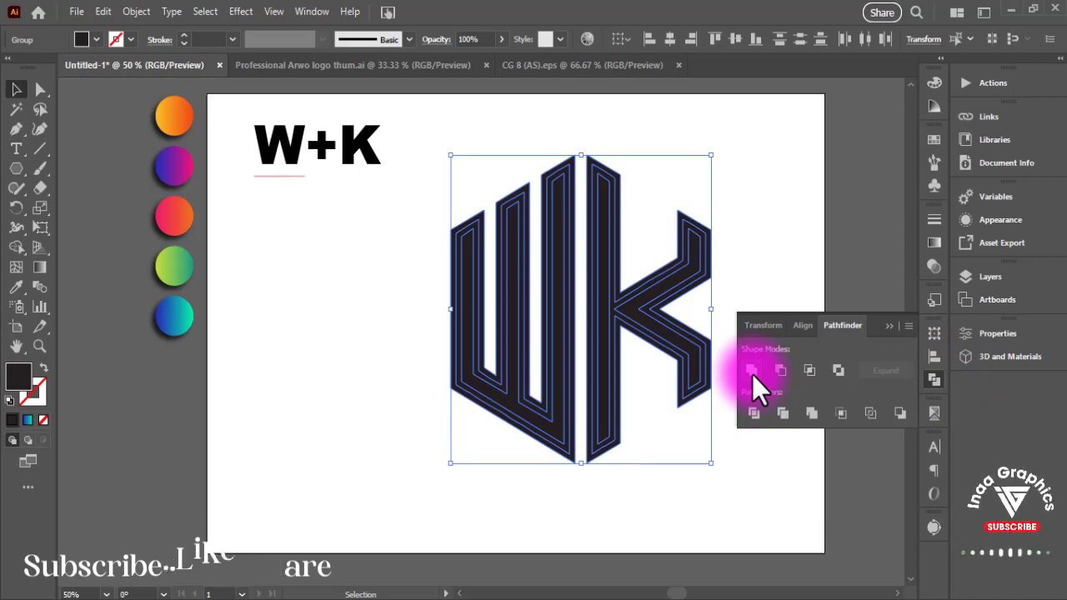
pyautogui.click(751, 374)
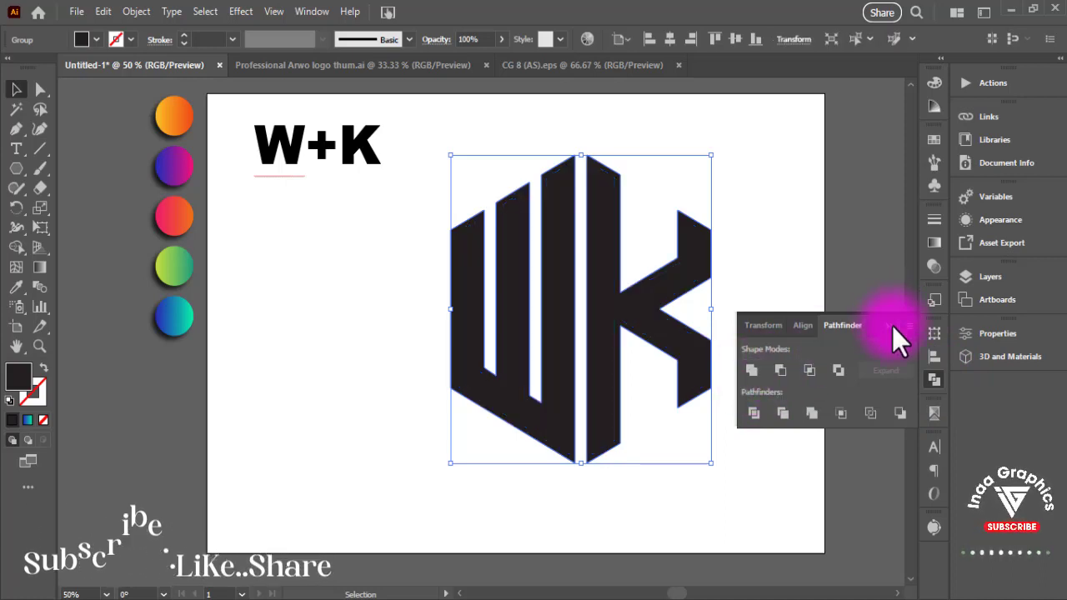
pyautogui.click(893, 317)
pyautogui.click(788, 260)
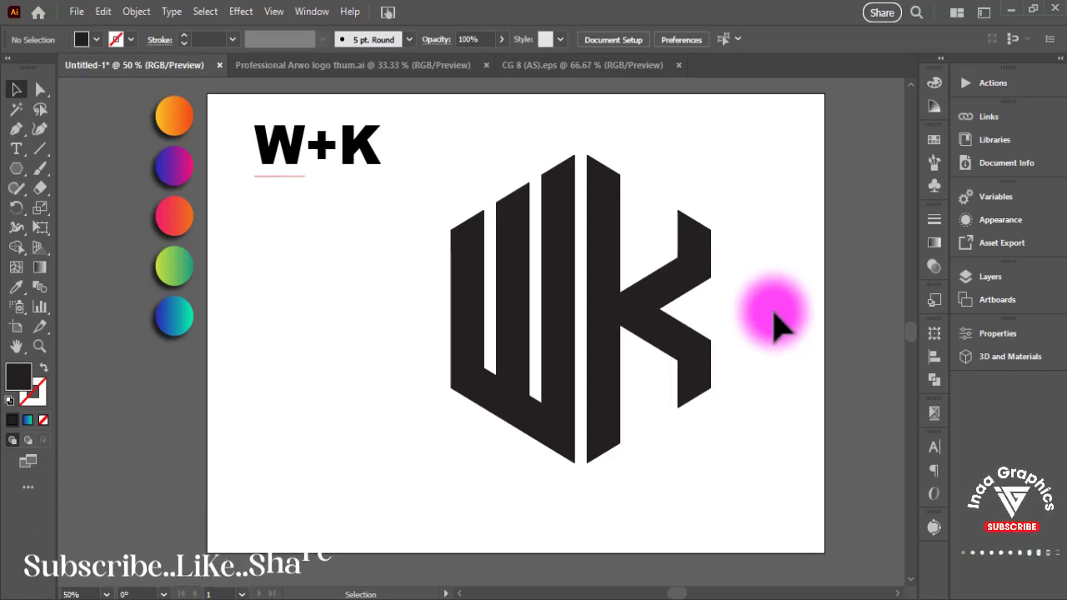
# - Replace the W+K text with 'COMPANY NAME'
pyautogui.click(367, 159)
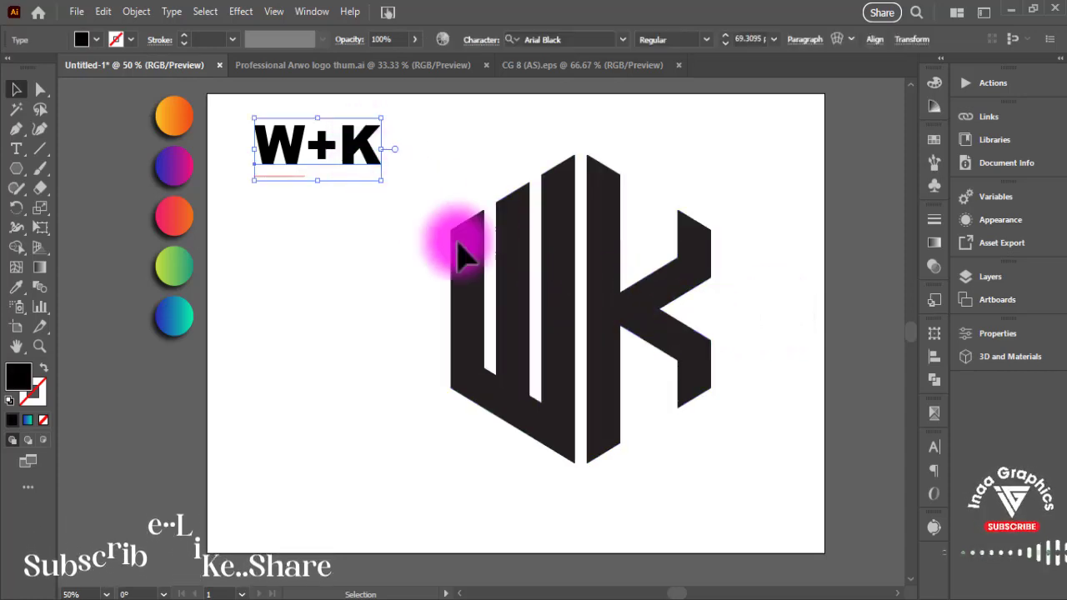
pyautogui.doubleClick(367, 158)
pyautogui.moveTo(367, 146); pyautogui.dragTo(277, 130)
pyautogui.press('BackSpace')
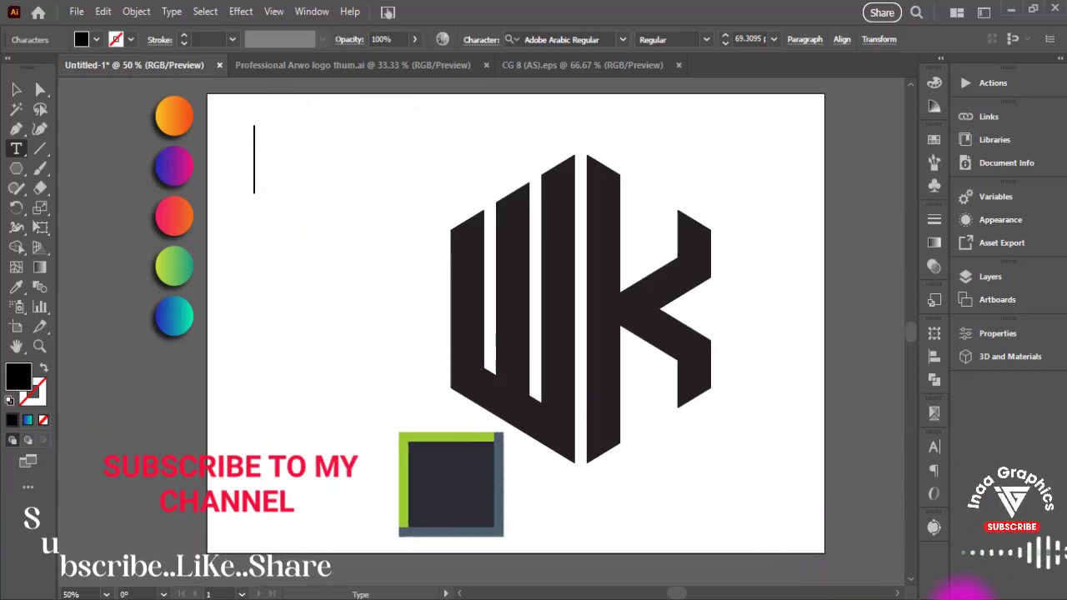
pyautogui.click(926, 416)
pyautogui.write('C')
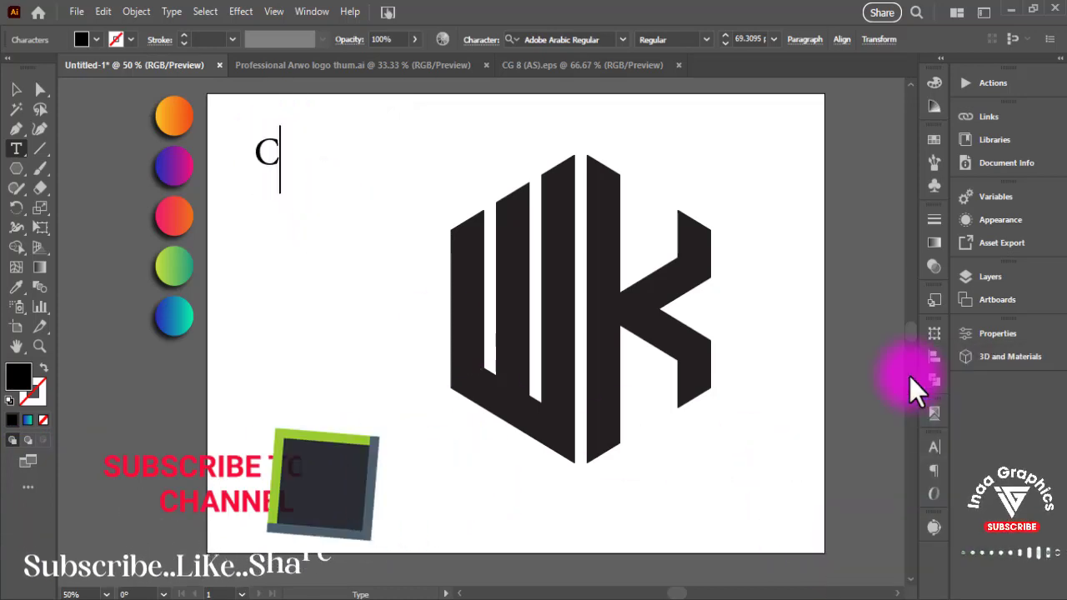
pyautogui.write('OMPANY')
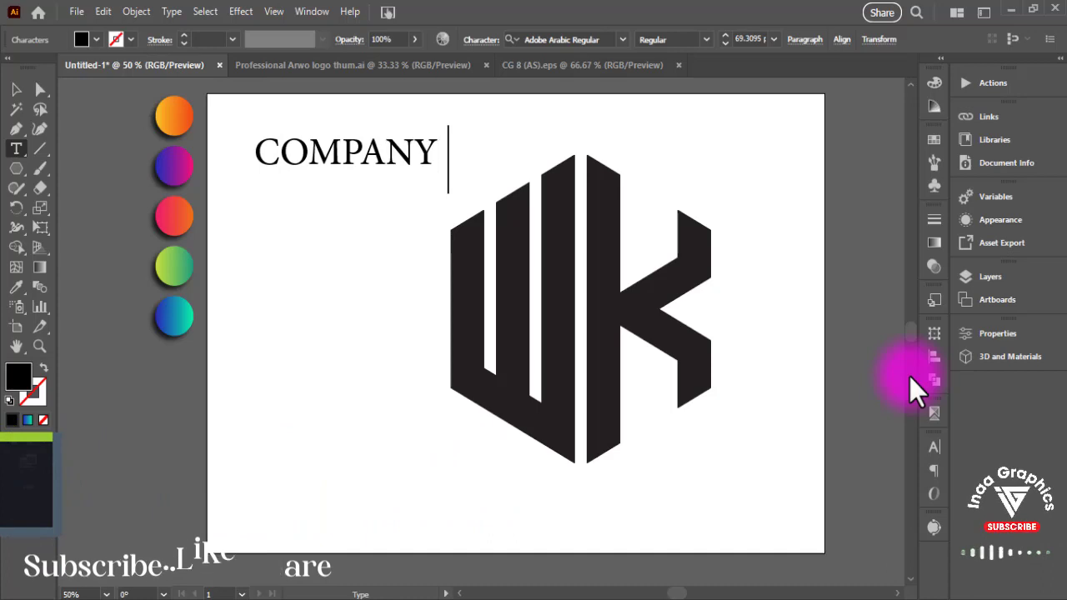
pyautogui.write(' NAME')
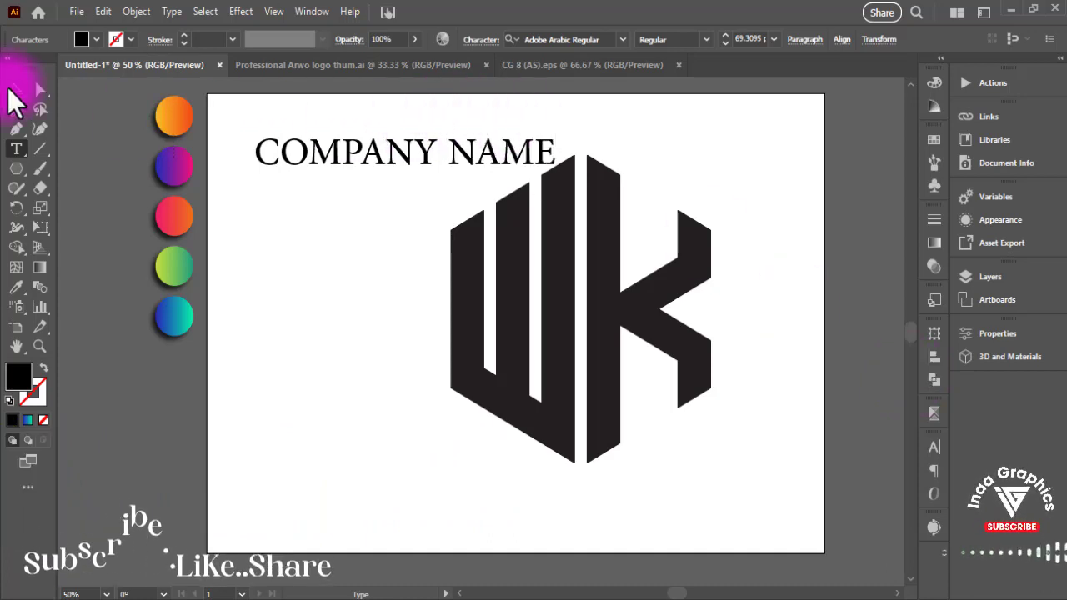
# - Set COMPANY NAME in RAYDIS Bold and size it to the logo's width below the monogram
pyautogui.click(14, 90)
pyautogui.click(623, 41)
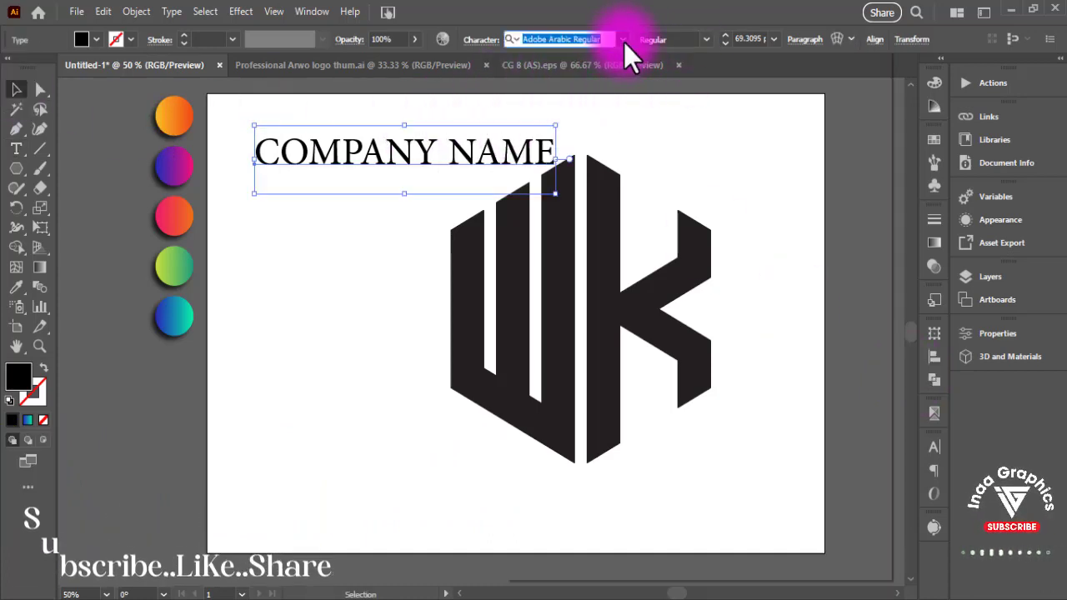
pyautogui.click(707, 185)
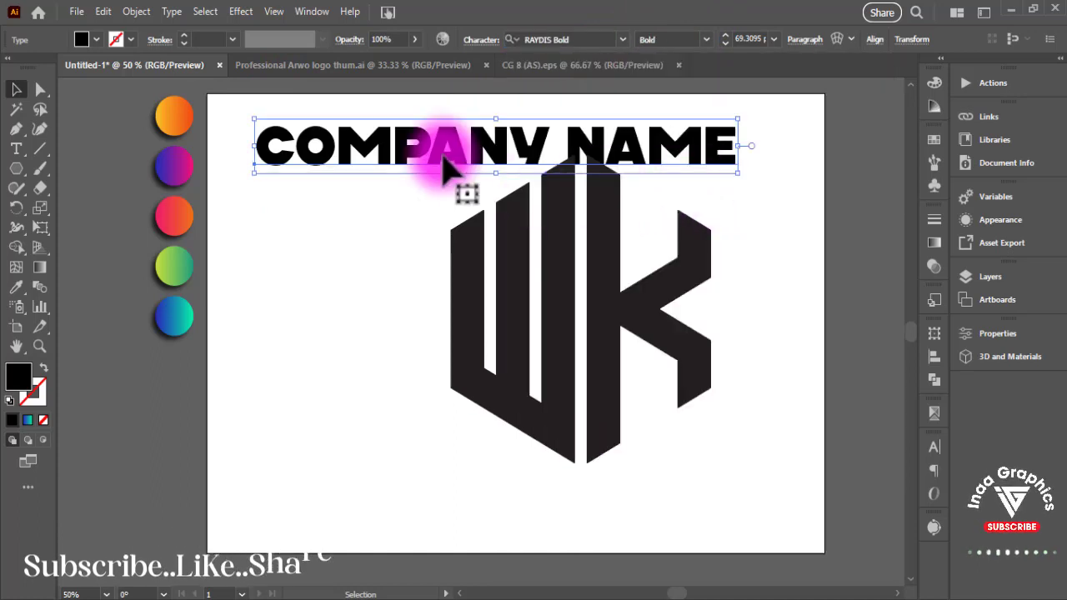
pyautogui.moveTo(436, 161); pyautogui.dragTo(512, 500)
pyautogui.moveTo(753, 492)
pyautogui.mouseDown()
pyautogui.moveTo(810, 476)
pyautogui.moveTo(719, 473)
pyautogui.mouseUp()
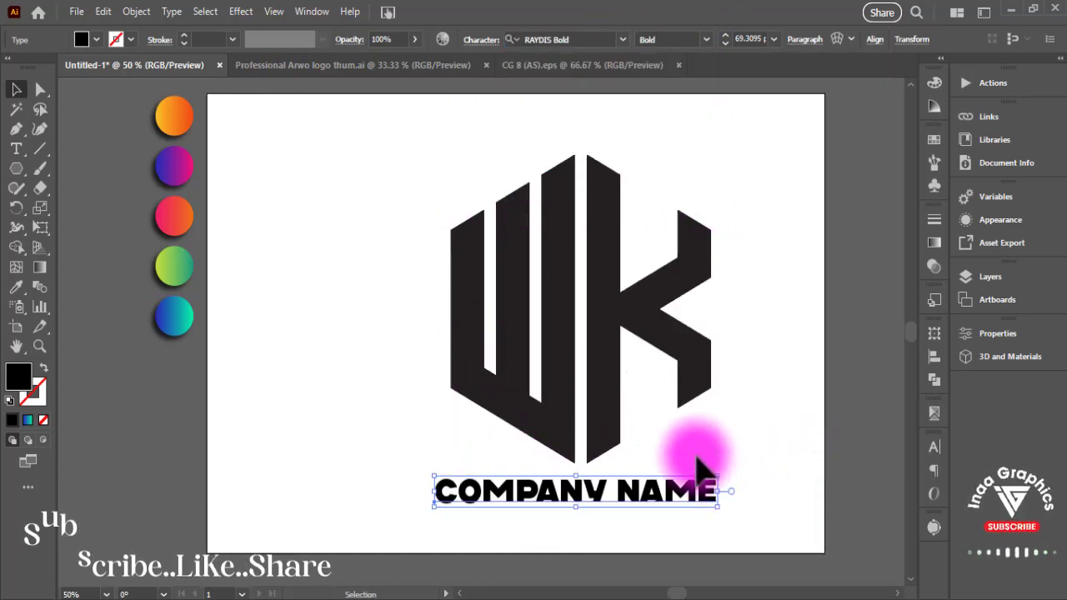
# - Add an artboard-sized near-black rectangle sent behind all the artwork
pyautogui.click(184, 215)
pyautogui.moveTo(17, 175); pyautogui.dragTo(83, 168)
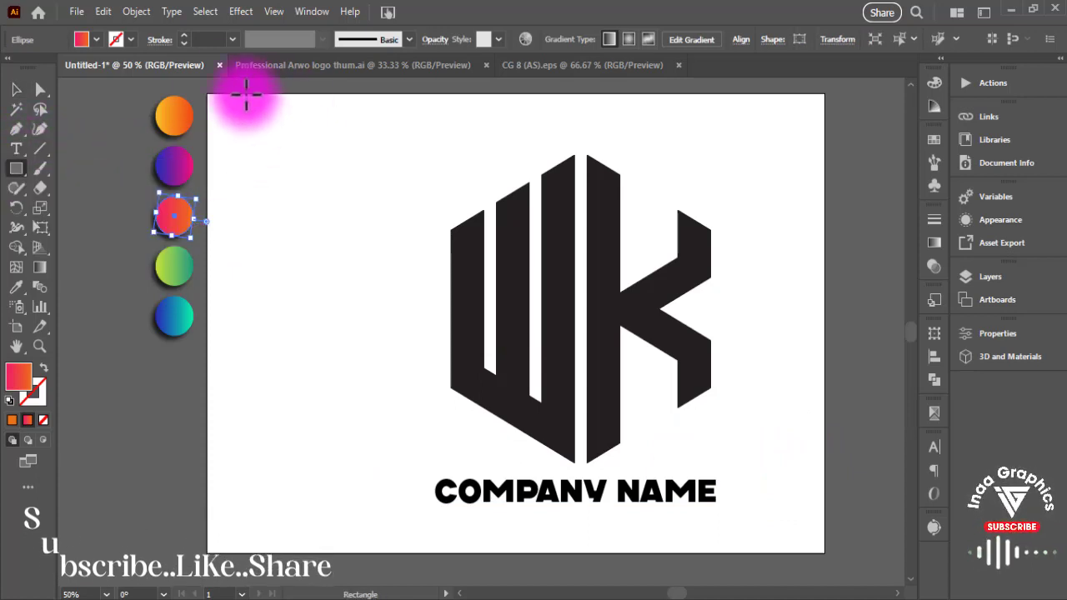
pyautogui.moveTo(205, 89)
pyautogui.mouseDown()
pyautogui.moveTo(661, 463)
pyautogui.moveTo(842, 563)
pyautogui.mouseUp()
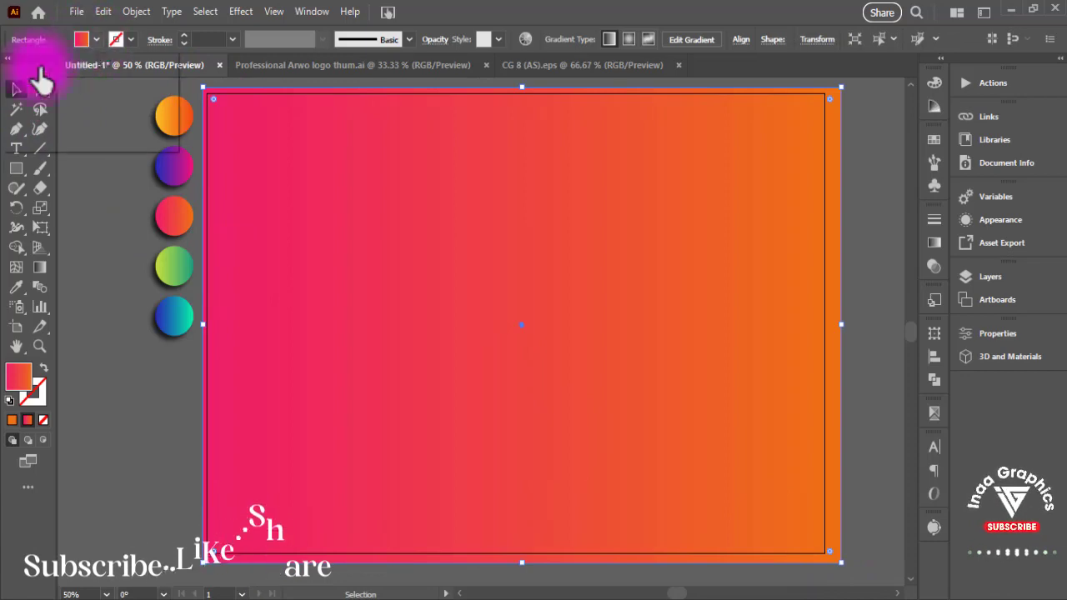
pyautogui.click(81, 39)
pyautogui.click(43, 67)
pyautogui.click(77, 199)
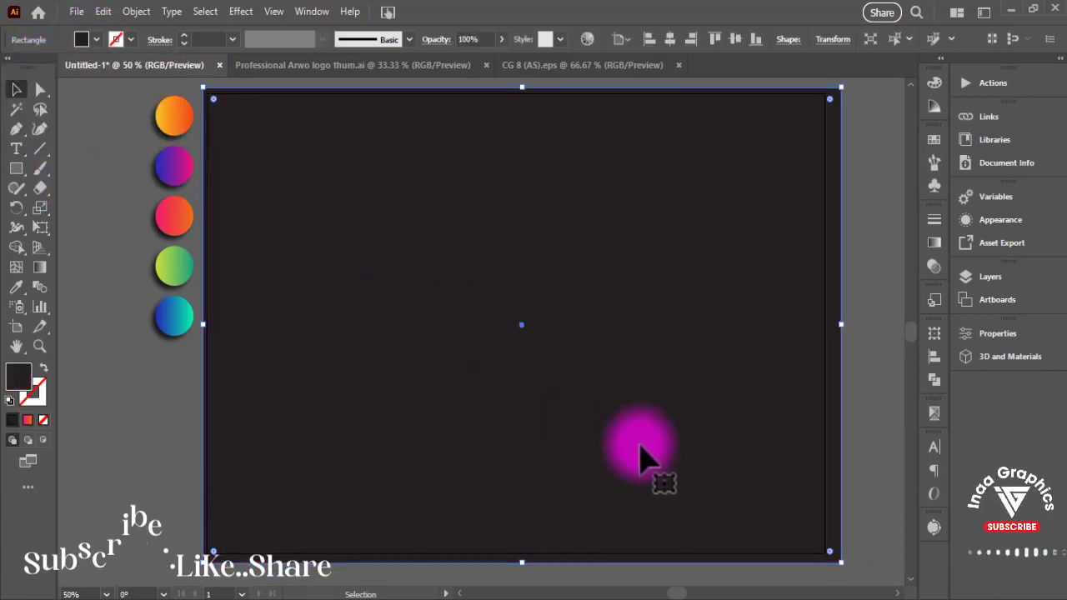
pyautogui.hotkey('ctrl', 'shift', '[')
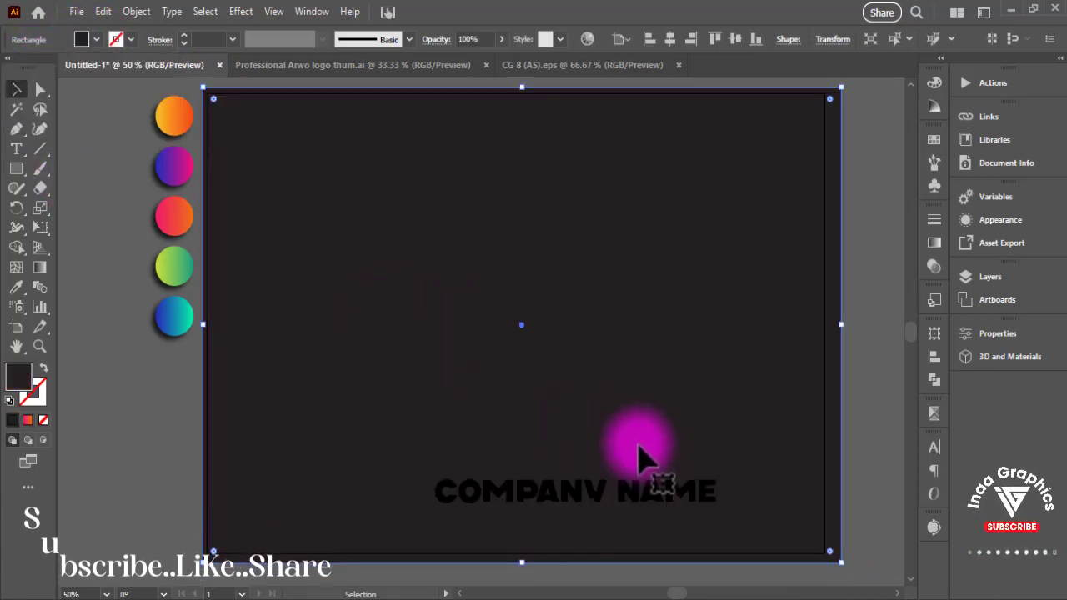
# - Apply the purple-to-pink sample gradient to the WK monogram, running top to bottom
pyautogui.click(624, 358)
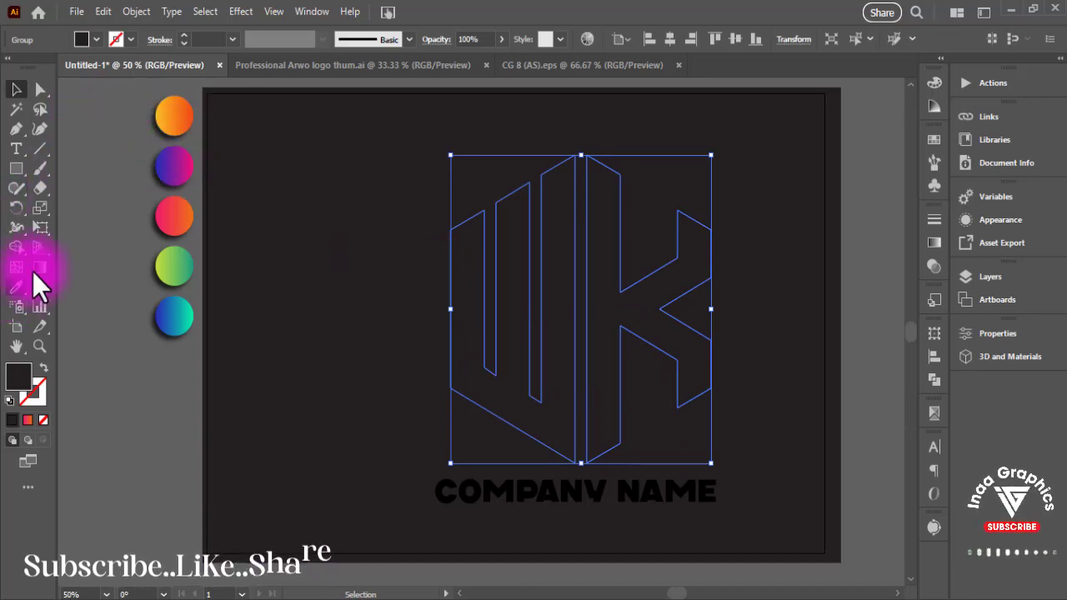
pyautogui.click(173, 160)
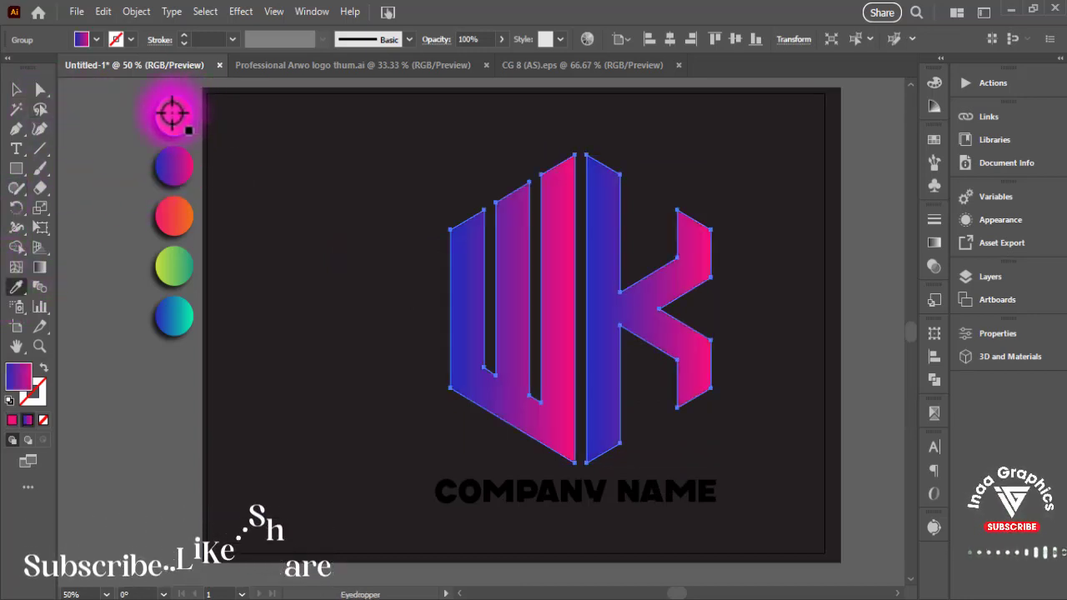
pyautogui.click(17, 89)
pyautogui.click(536, 286)
pyautogui.click(574, 182)
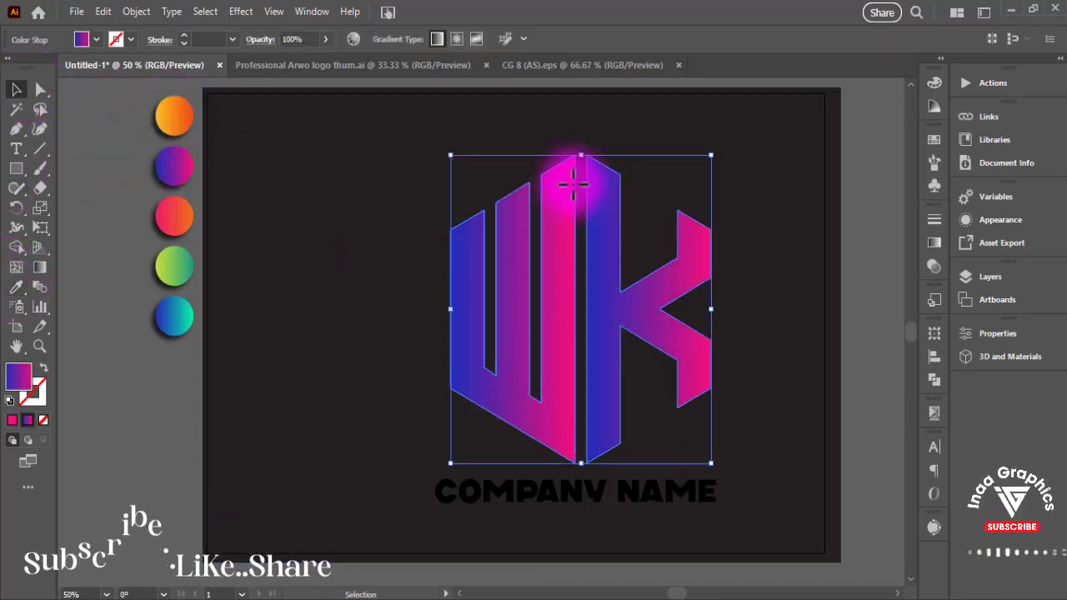
pyautogui.press('g')
pyautogui.moveTo(575, 151)
pyautogui.mouseDown()
pyautogui.moveTo(588, 446)
pyautogui.moveTo(574, 446)
pyautogui.mouseUp()
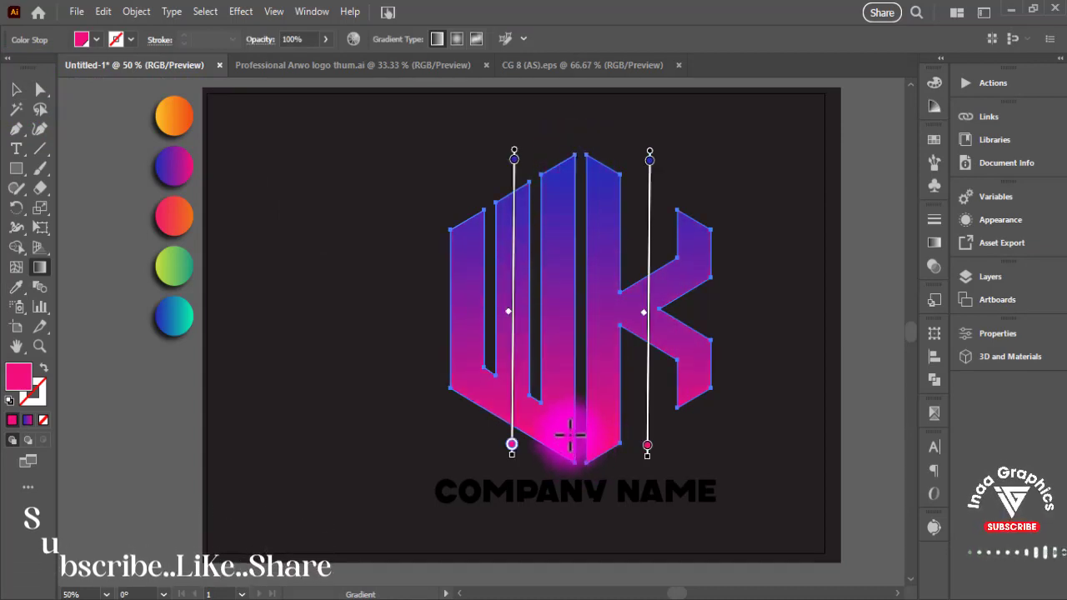
pyautogui.click(17, 89)
pyautogui.click(67, 165)
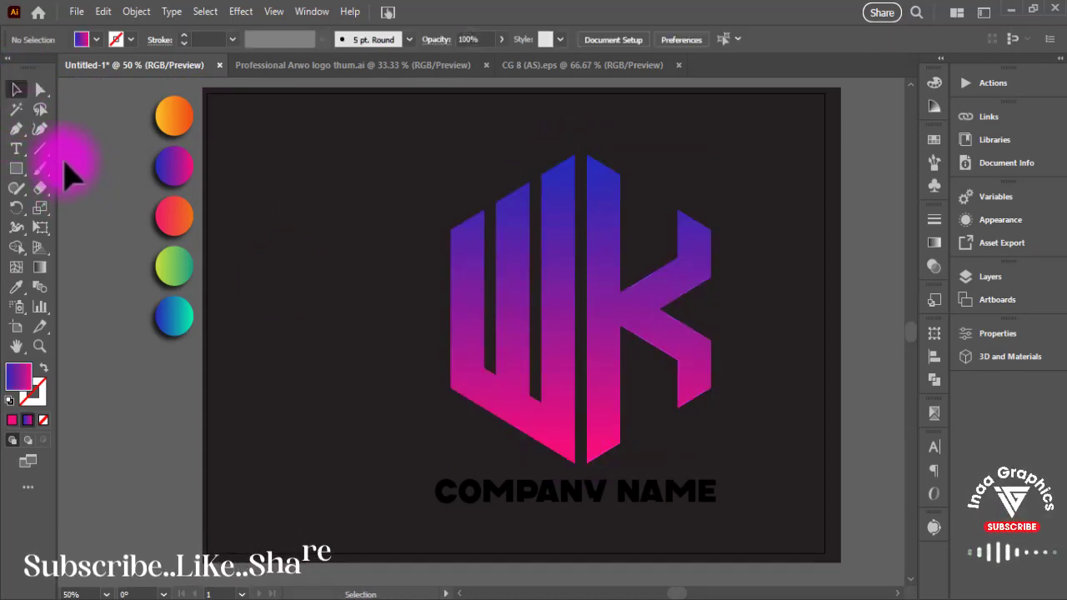
# - Fill the WK monogram with white from the Fill swatches
pyautogui.click(505, 400)
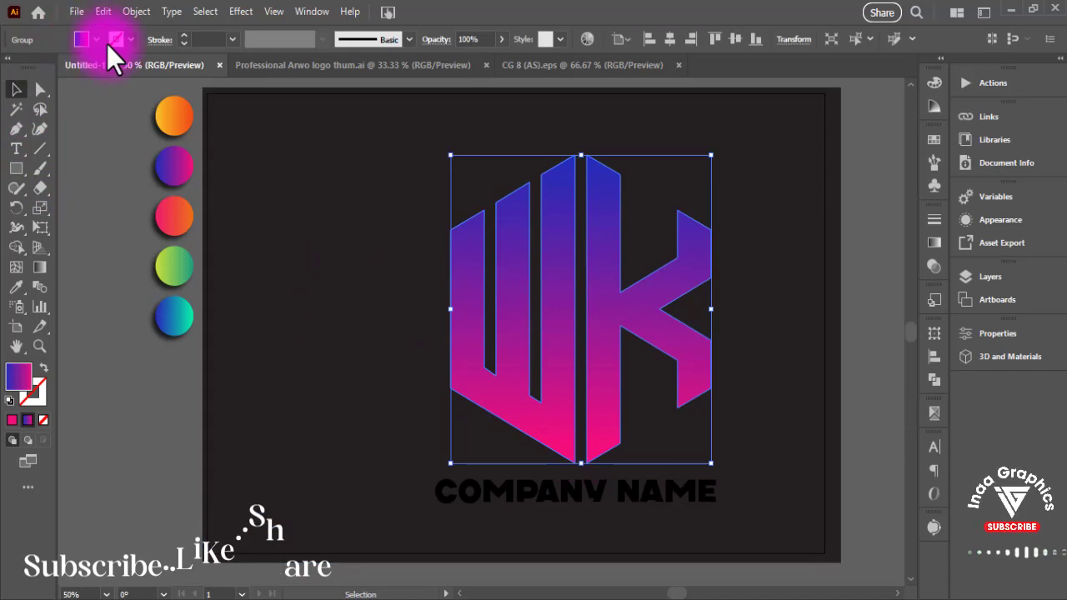
pyautogui.click(97, 40)
pyautogui.click(32, 68)
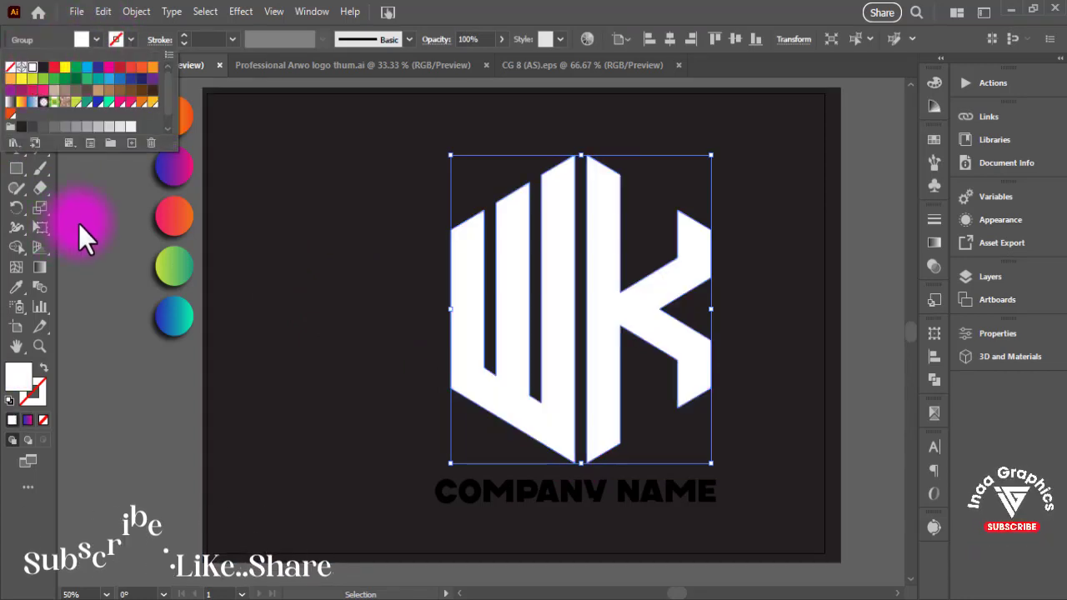
# - Fill the COMPANY NAME text with white, then deselect it
pyautogui.click(627, 495)
pyautogui.click(97, 40)
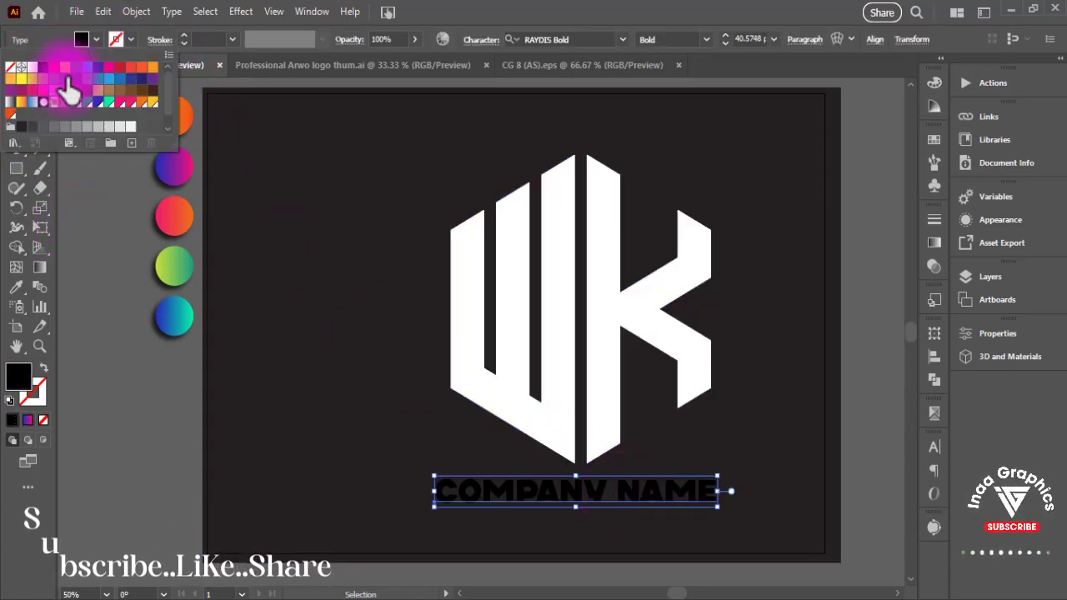
pyautogui.click(33, 70)
pyautogui.click(90, 225)
pyautogui.click(90, 225)
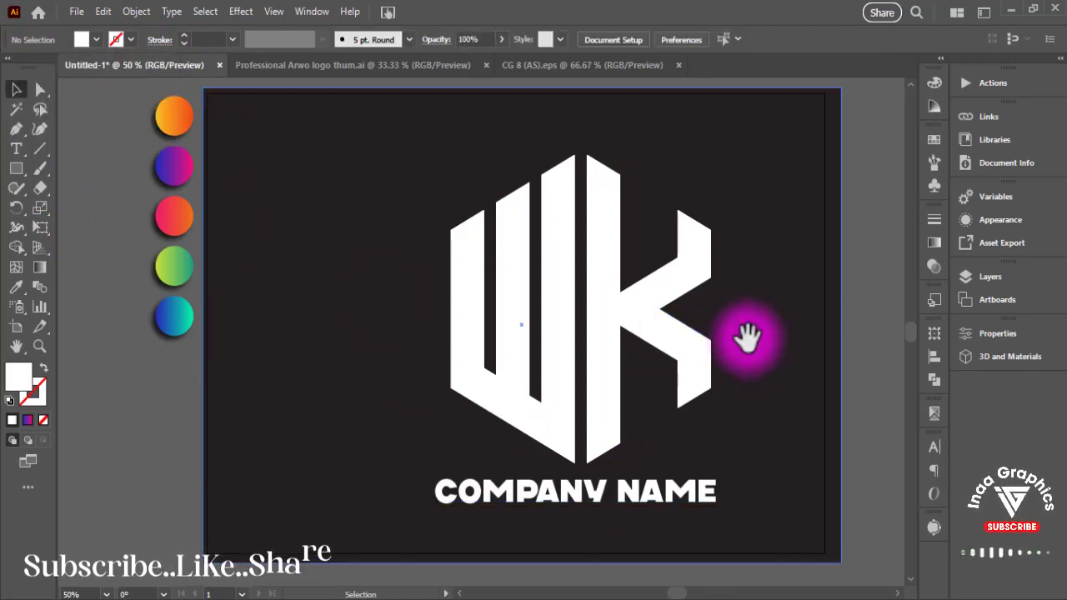
# - Select all of the COMPANY NAME text with the Type tool, then deselect it
pyautogui.moveTo(745, 341)
pyautogui.mouseDown()
pyautogui.moveTo(736, 344)
pyautogui.moveTo(750, 340)
pyautogui.mouseUp()
pyautogui.press('t')
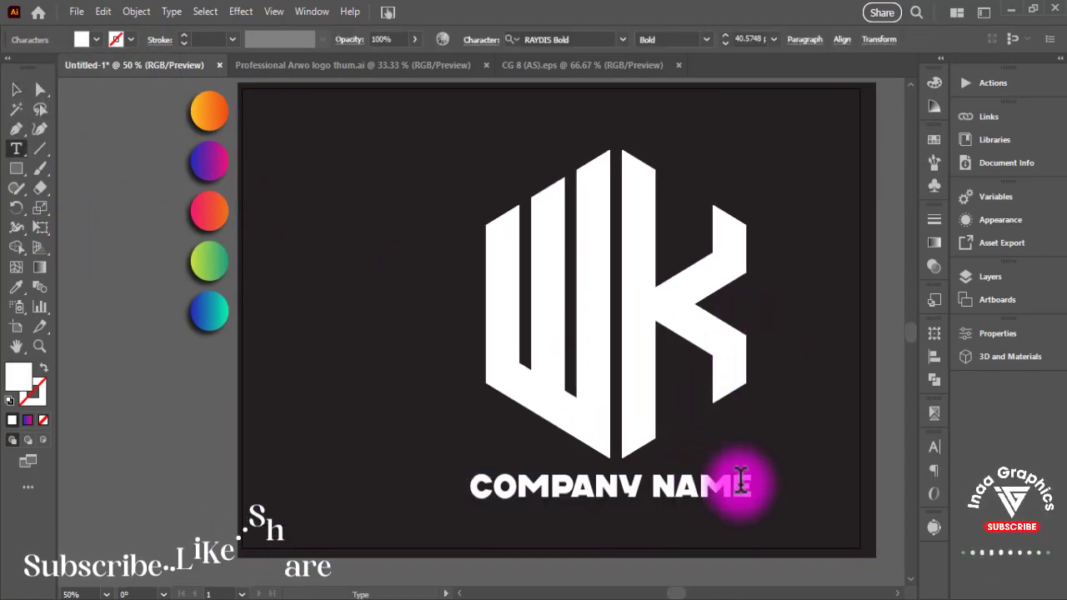
pyautogui.tripleClick(548, 492)
pyautogui.click(743, 487)
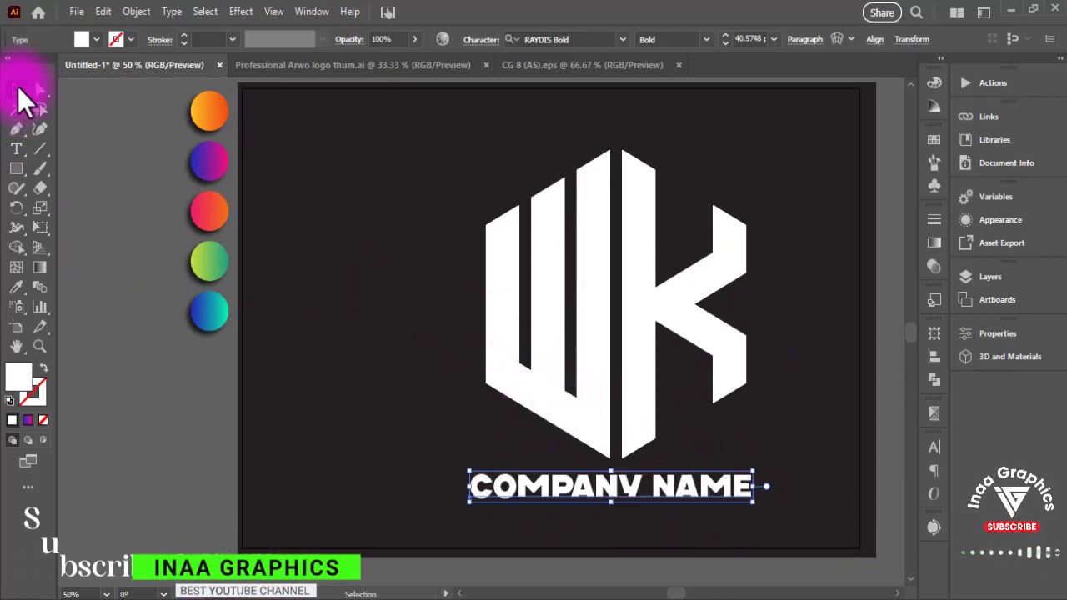
pyautogui.click(98, 218)
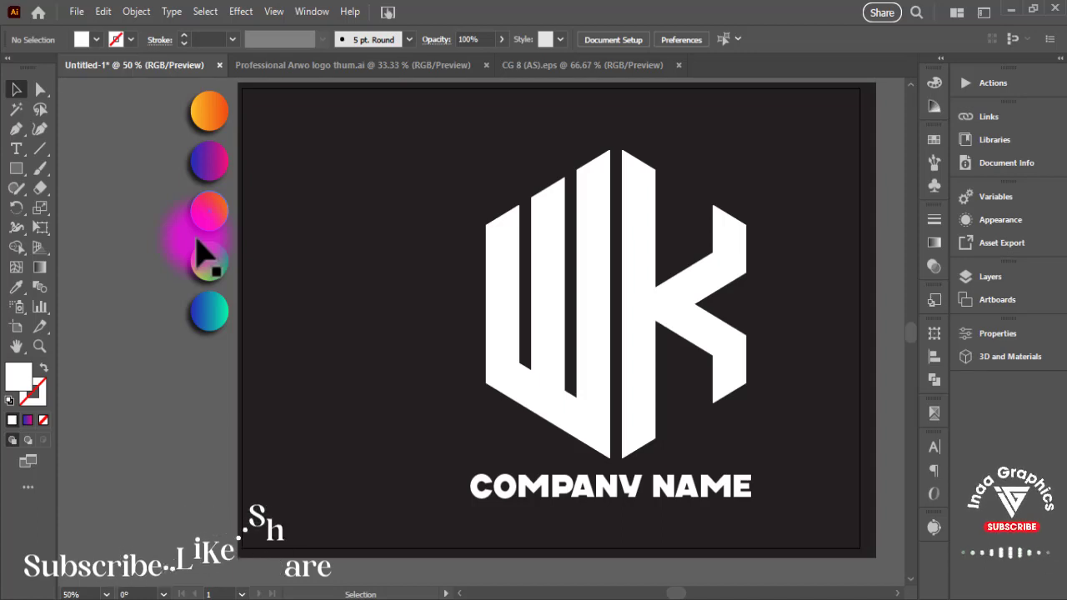
pyautogui.moveTo(519, 293); pyautogui.dragTo(491, 303)
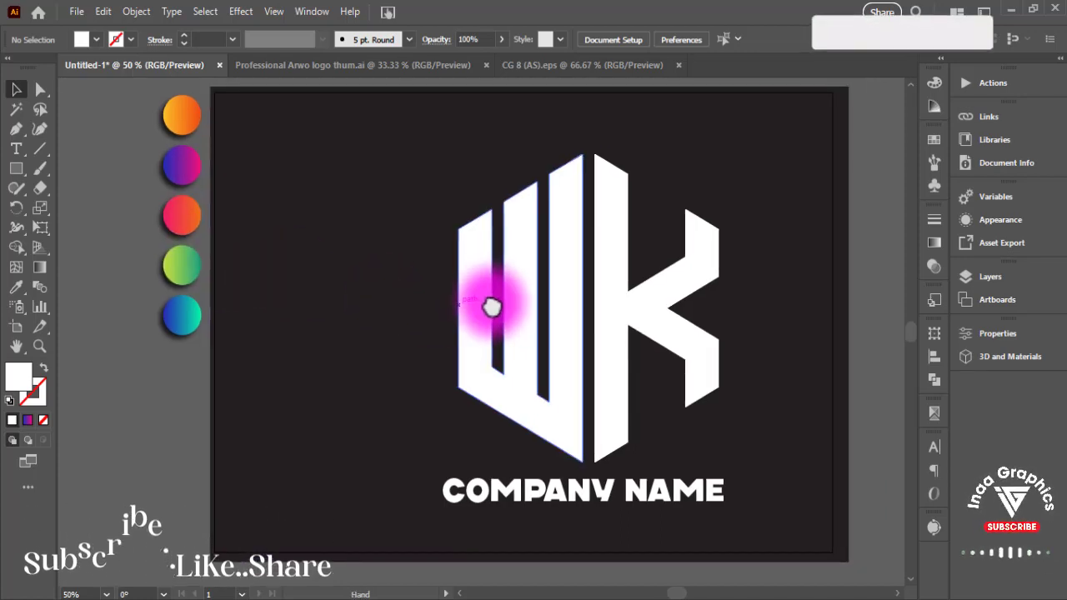